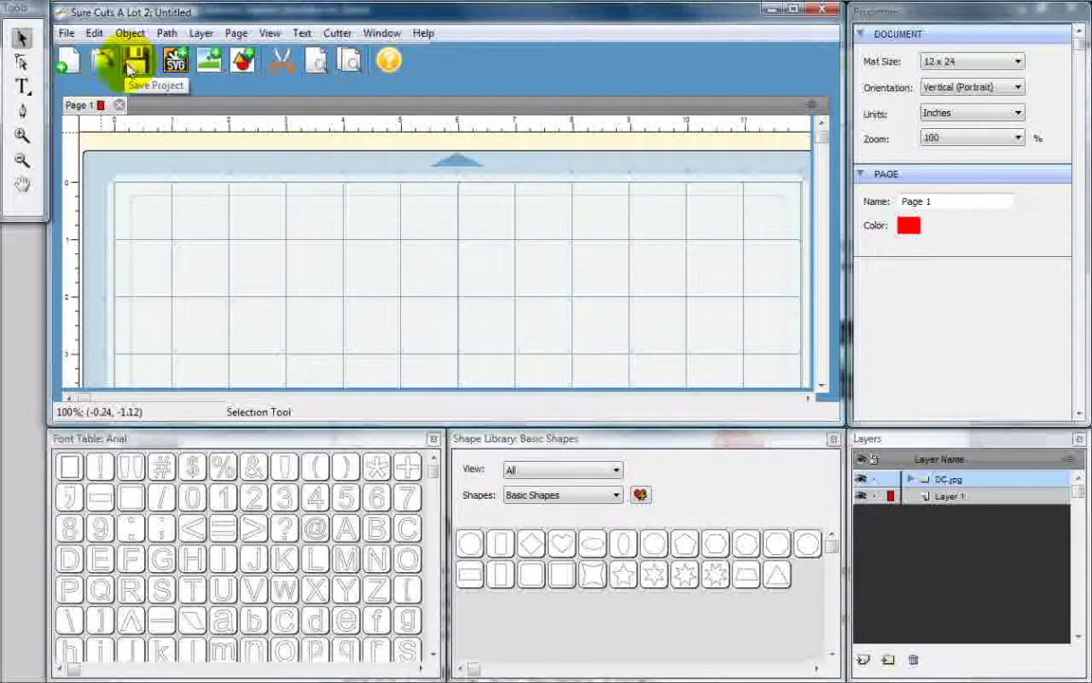
# After glancing at the File menu, open Cut With Cricut with Cricut Expression and firmware 2.3
pyautogui.click(66, 32)
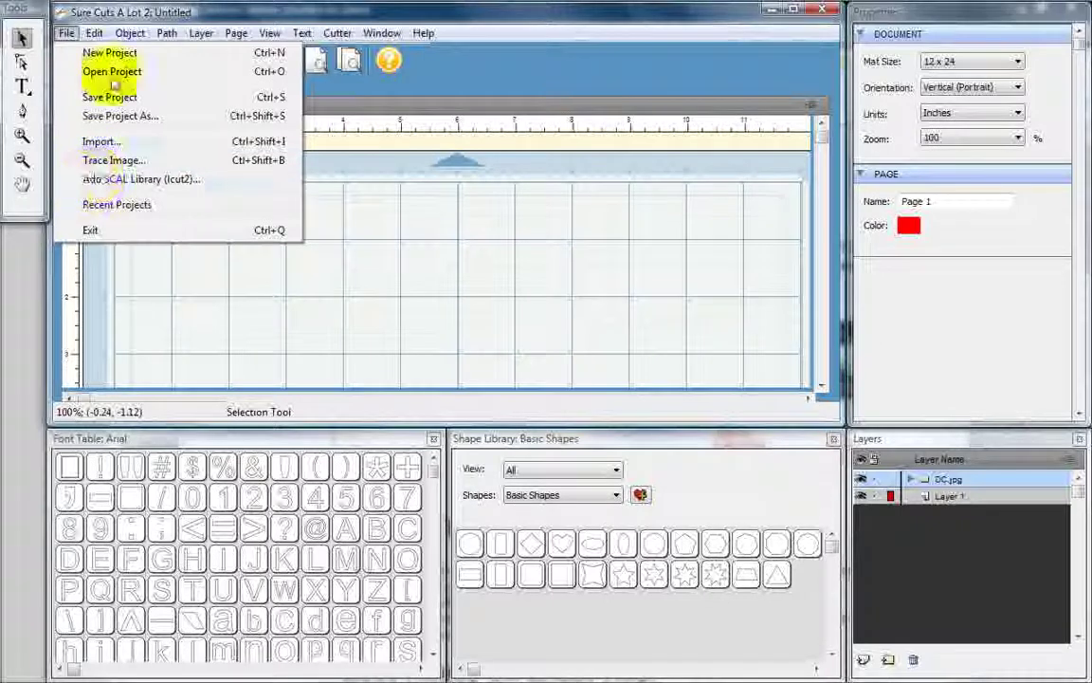
pyautogui.click(142, 9)
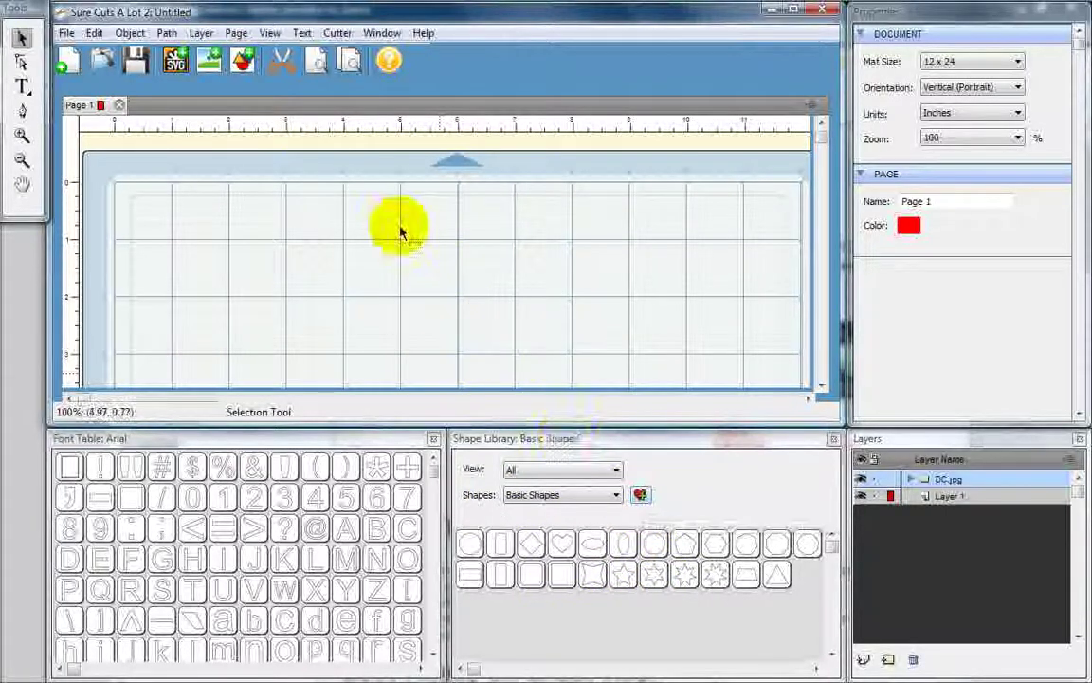
pyautogui.click(284, 63)
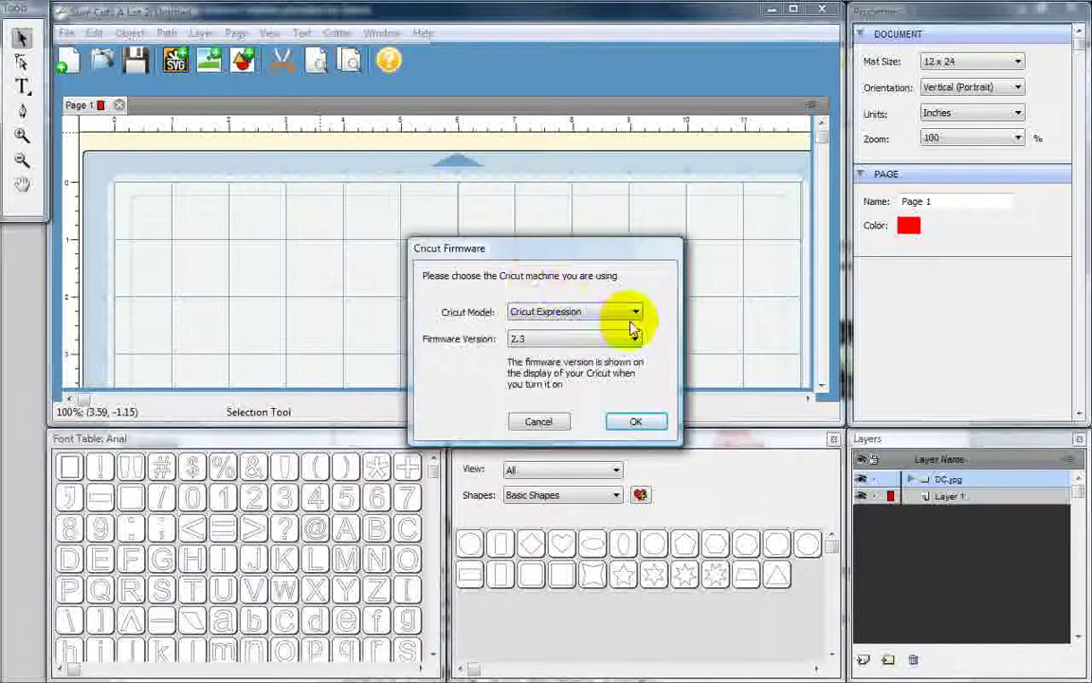
pyautogui.click(636, 314)
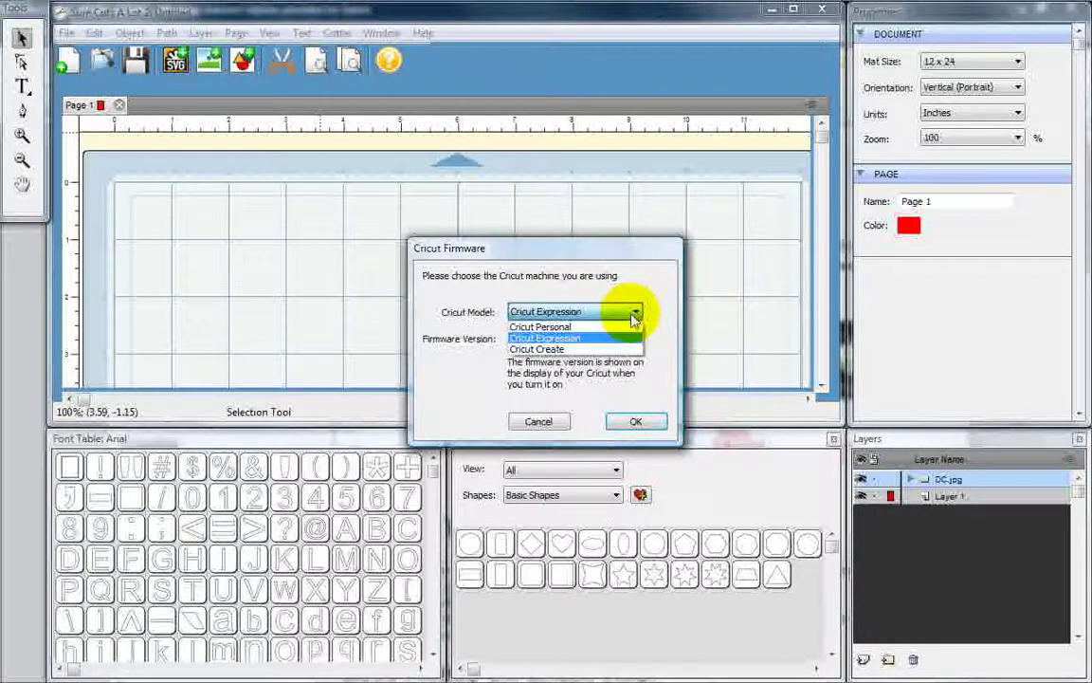
pyautogui.click(635, 314)
pyautogui.click(635, 339)
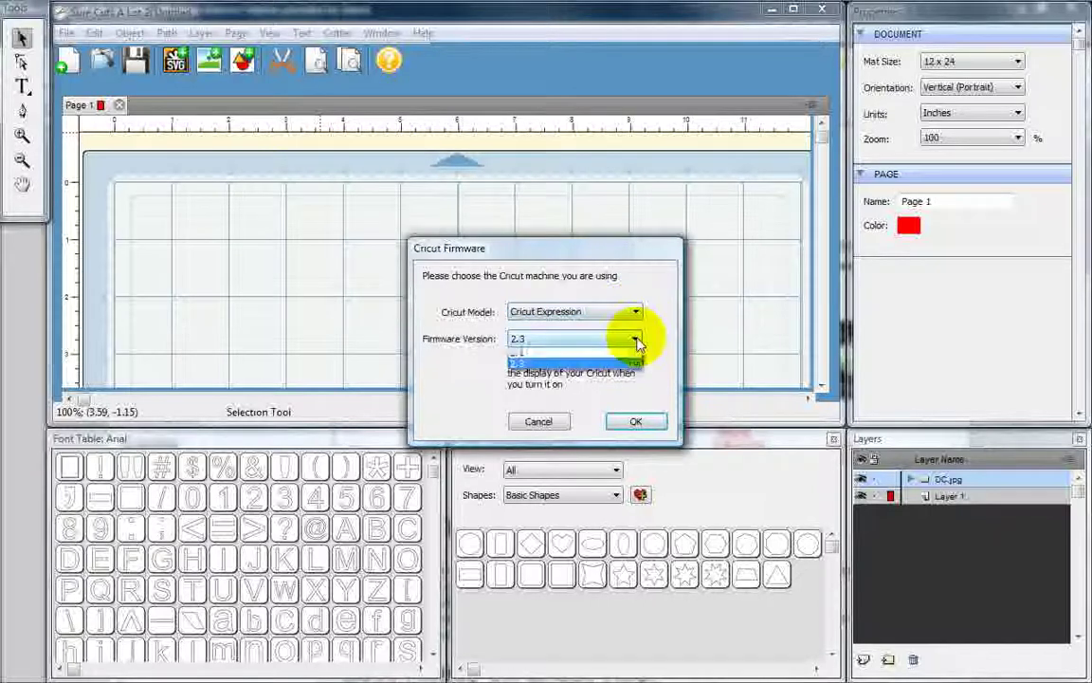
pyautogui.click(636, 342)
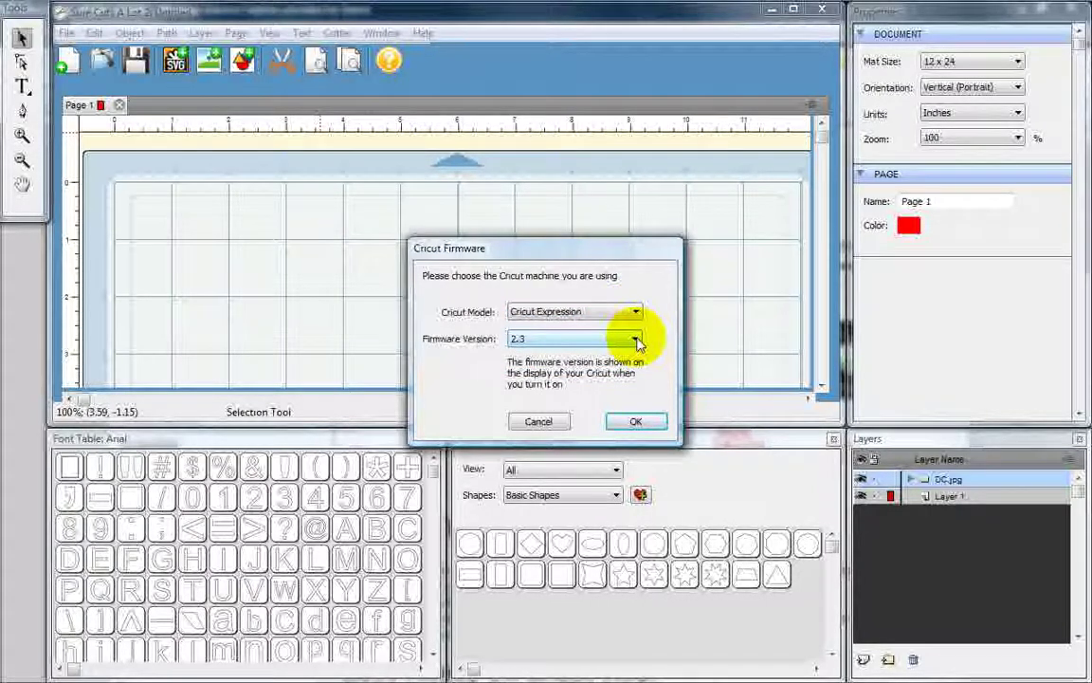
# Cancel the Cricut Firmware dialog unchanged and browse the Edit and Object menus
pyautogui.click(553, 424)
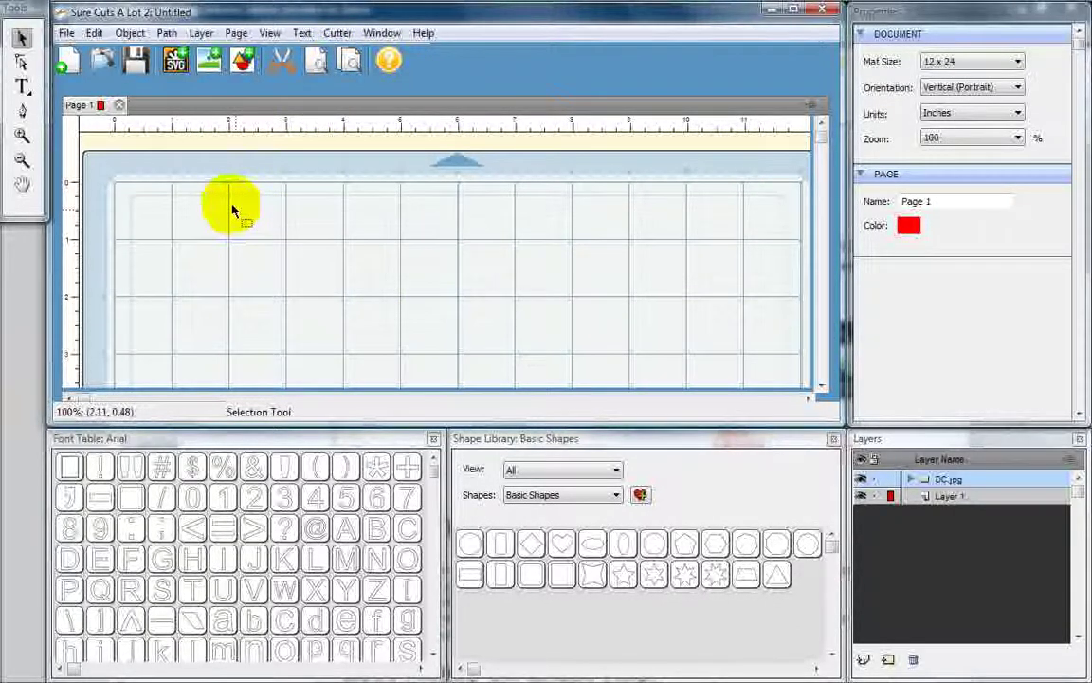
pyautogui.click(95, 34)
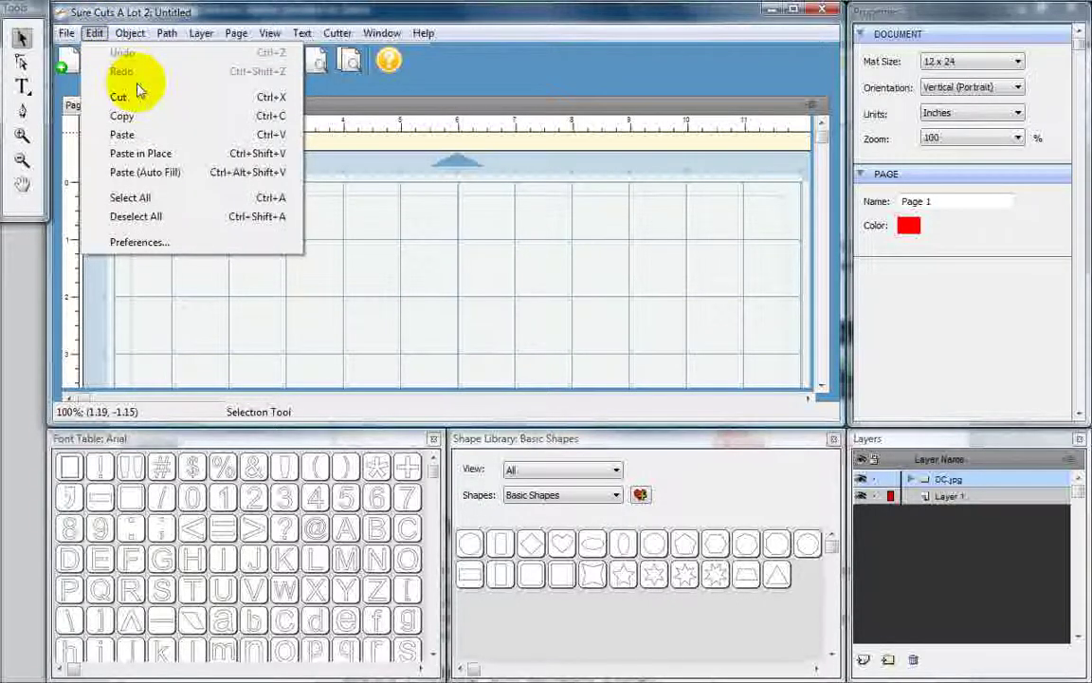
pyautogui.moveTo(130, 36)
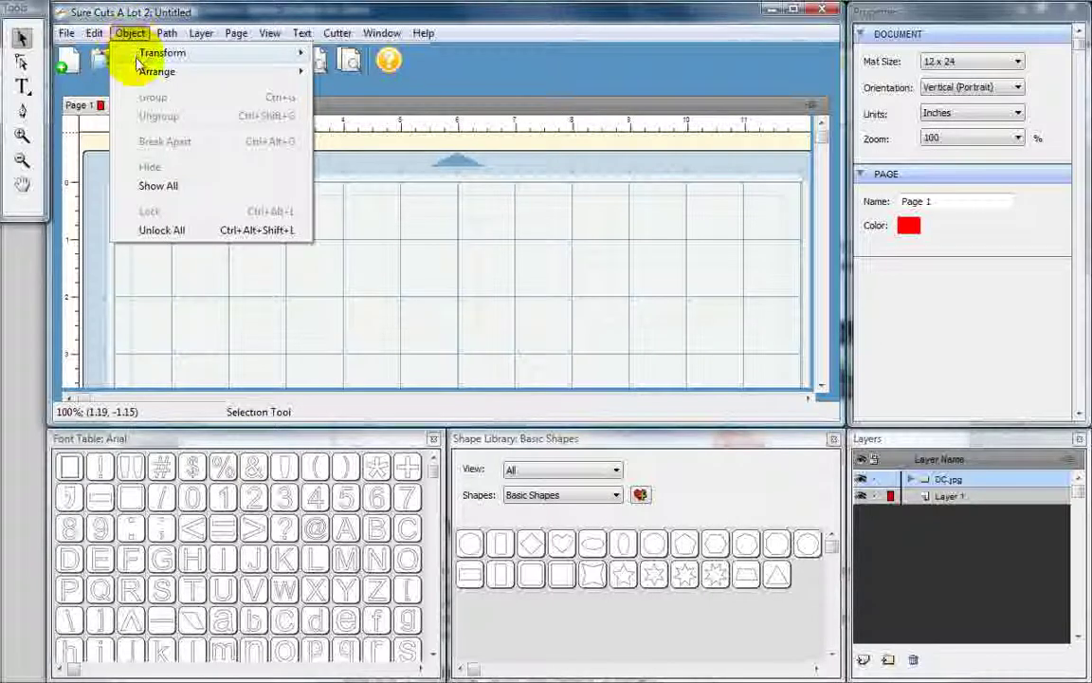
pyautogui.moveTo(137, 57)
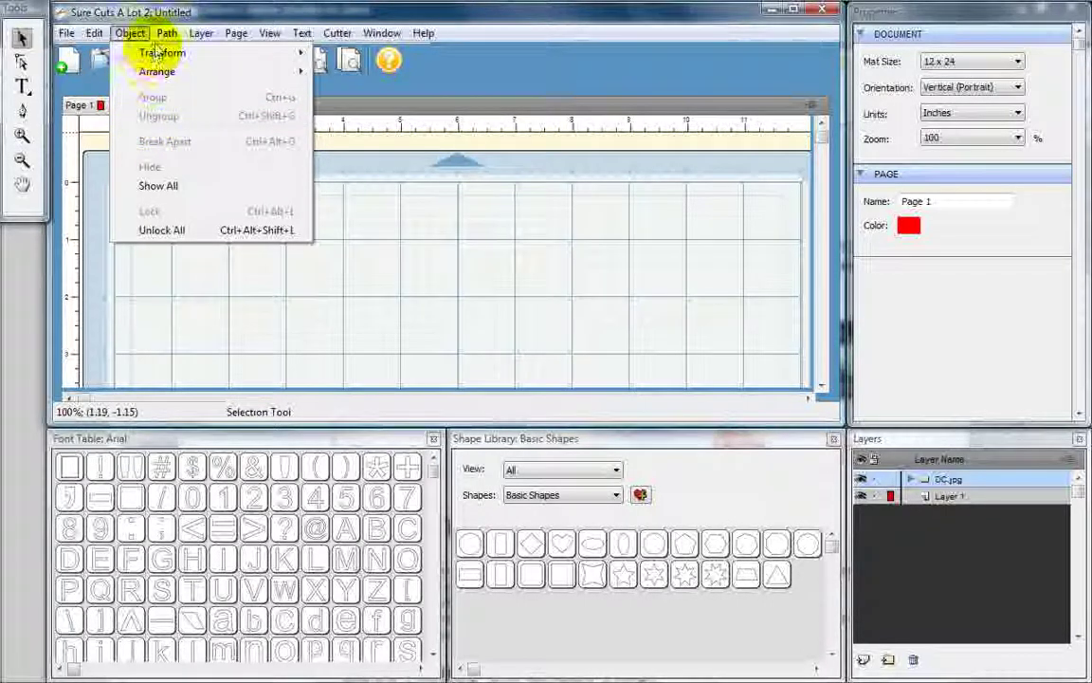
# Close the Path menu and look through the Text menu commands
pyautogui.moveTo(167, 32)
pyautogui.click(194, 11)
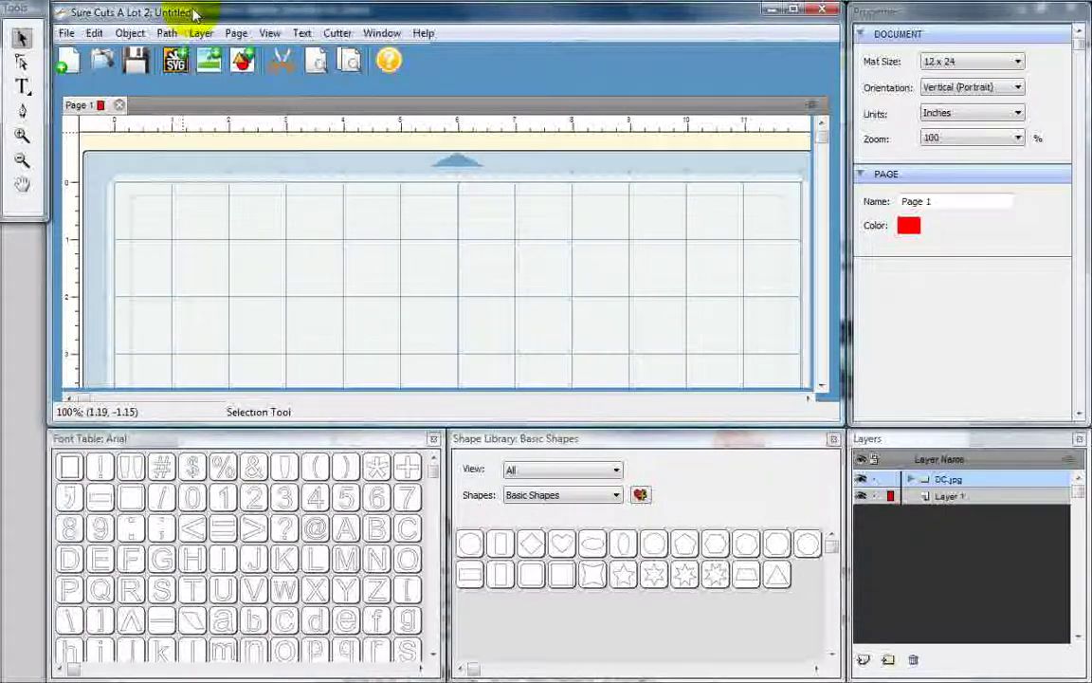
pyautogui.click(301, 34)
pyautogui.moveTo(328, 57)
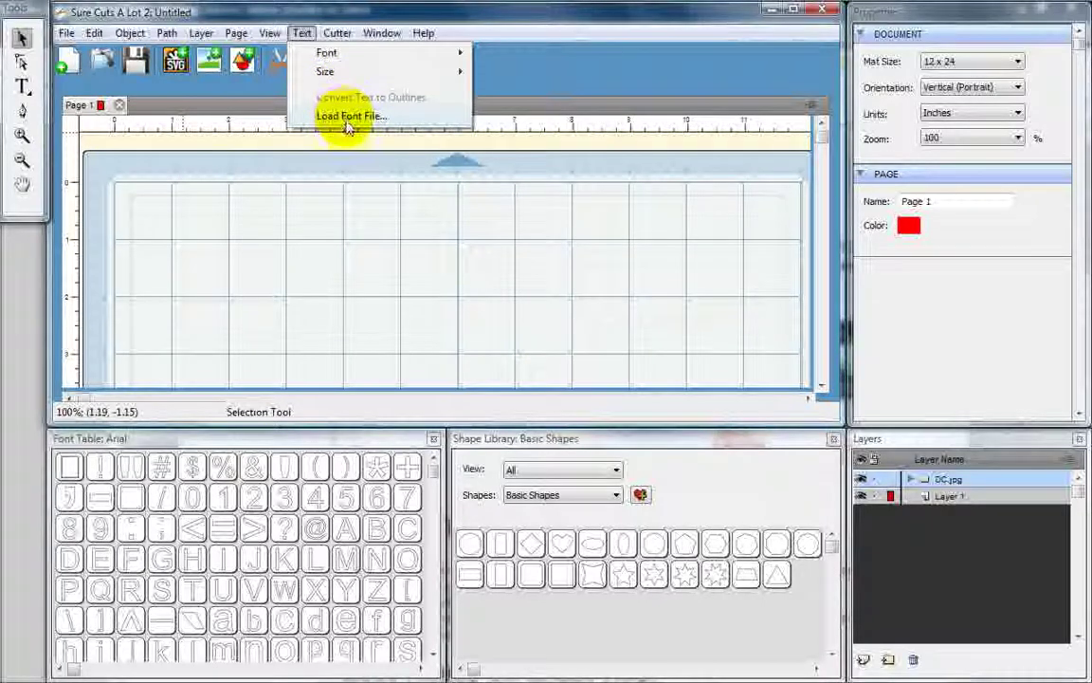
# Choose Cutter > Mat Size > 12x12, dismiss the Windows colour-scheme prompt, and reopen the Cutter menu
pyautogui.moveTo(336, 34)
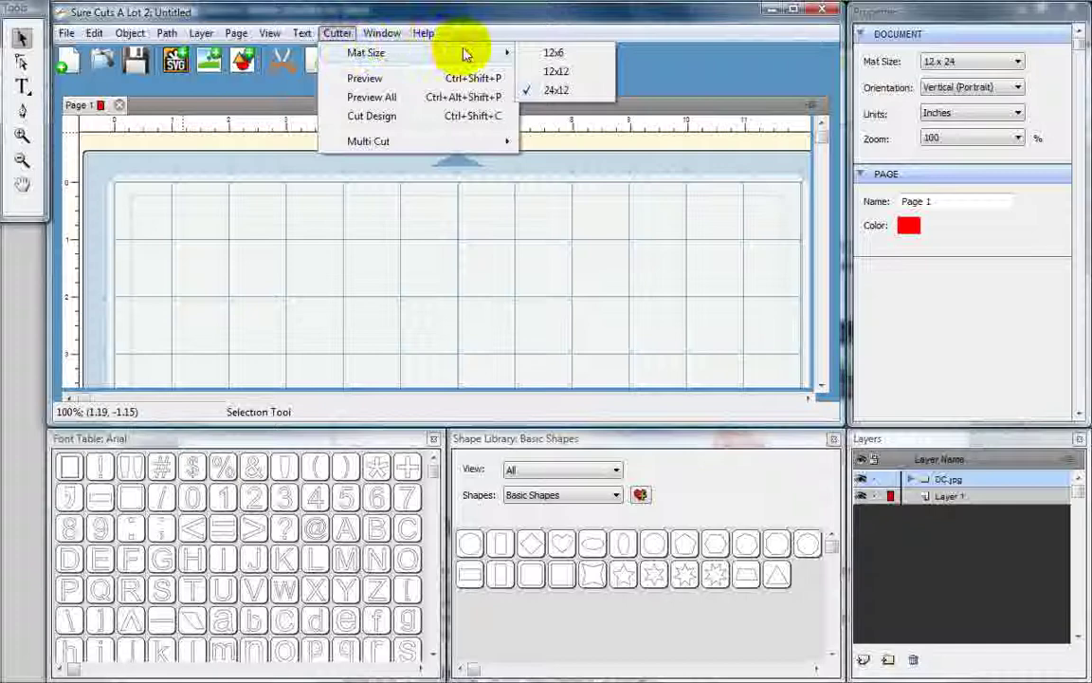
pyautogui.click(555, 72)
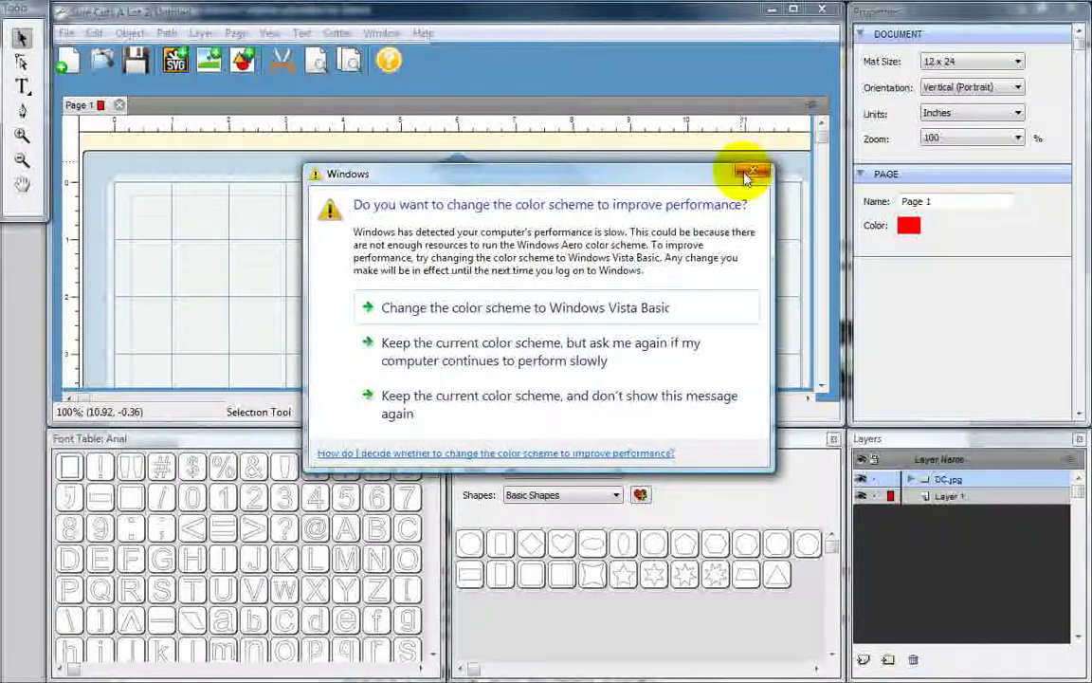
pyautogui.click(750, 172)
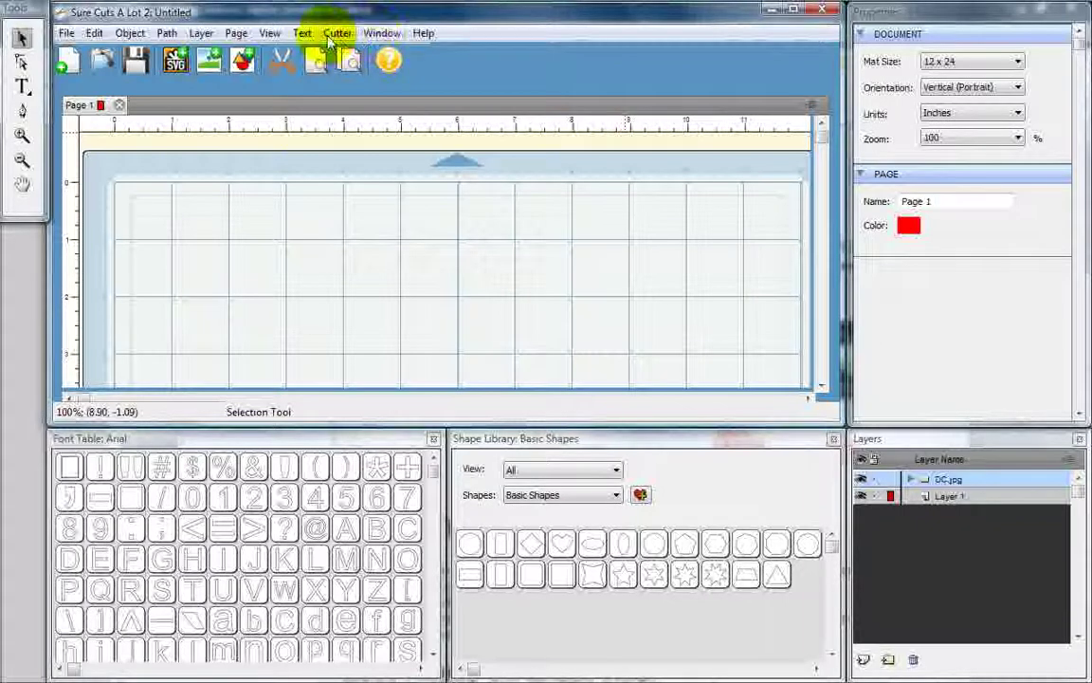
pyautogui.click(332, 35)
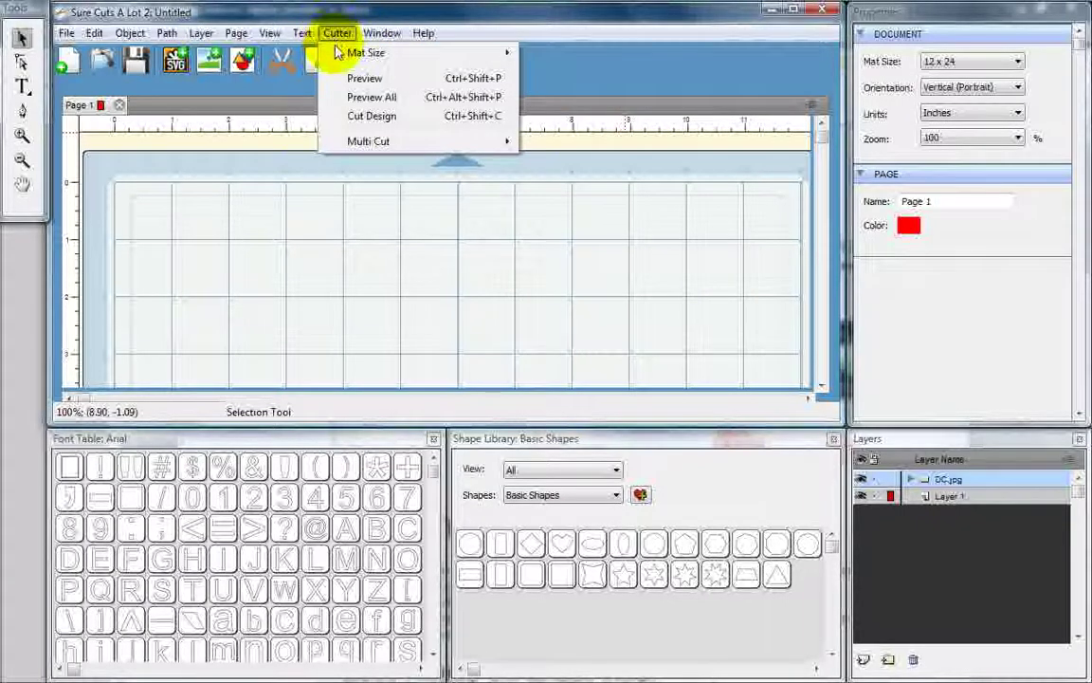
pyautogui.moveTo(371, 36)
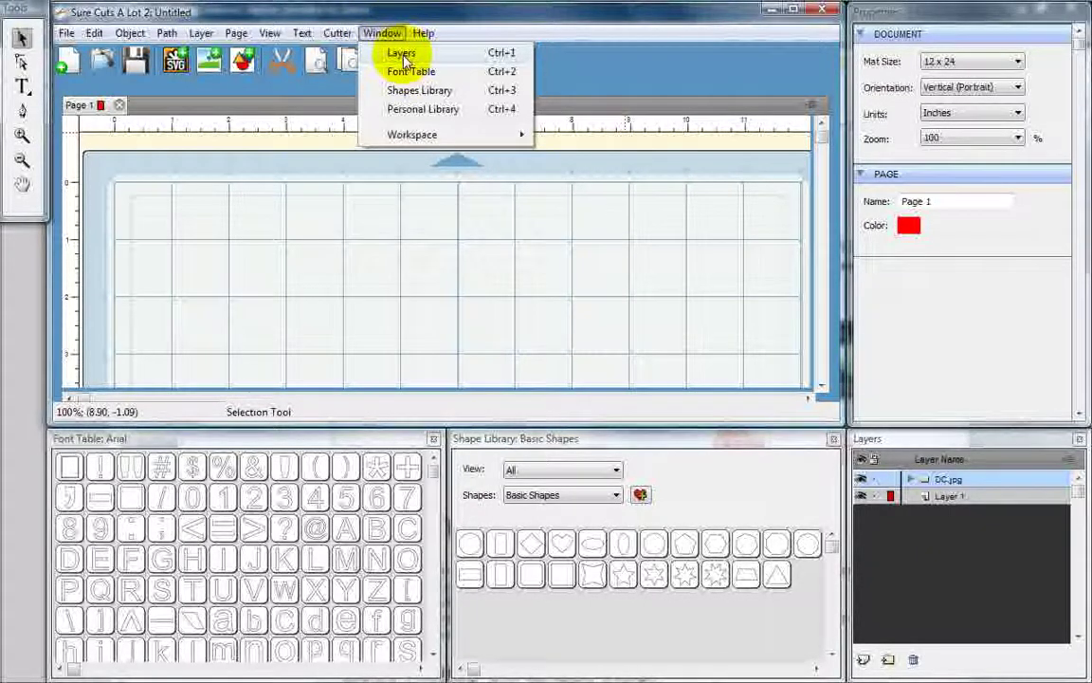
# Look over the Layer and Text menus and the Window > Workspace choices without picking one
pyautogui.moveTo(205, 36)
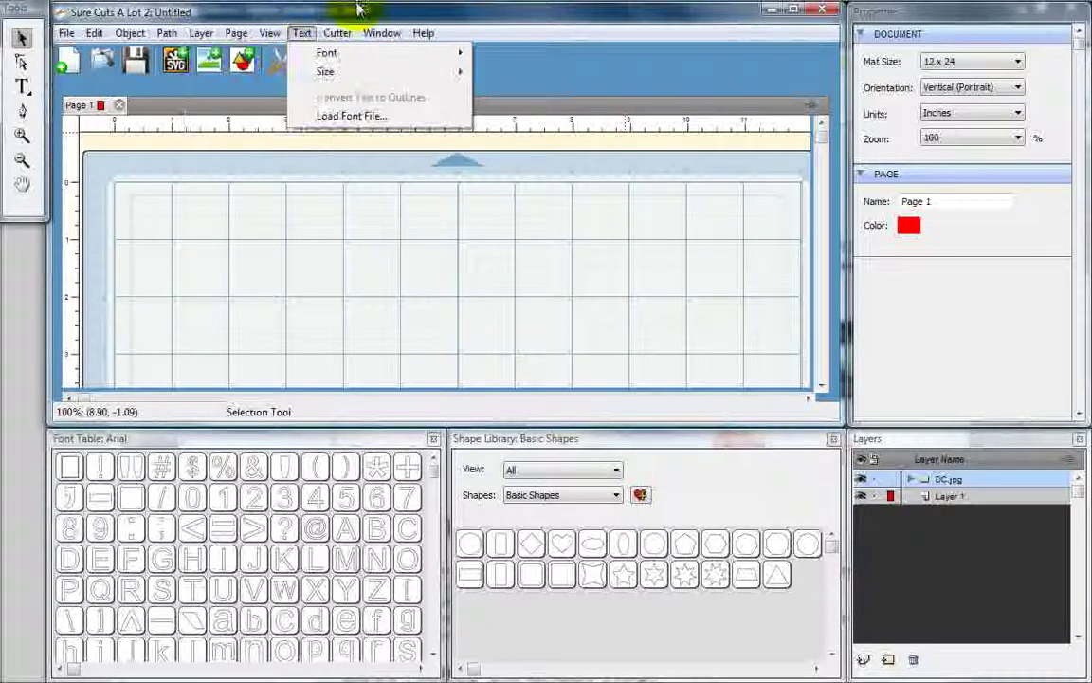
pyautogui.click(328, 14)
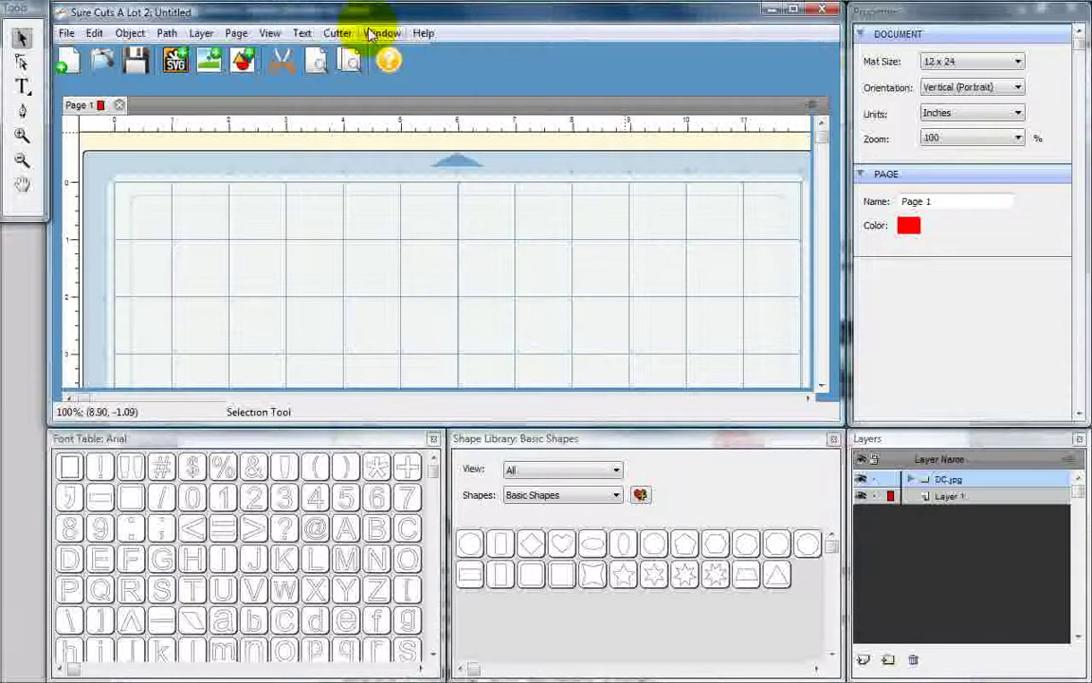
pyautogui.click(371, 34)
pyautogui.moveTo(397, 136)
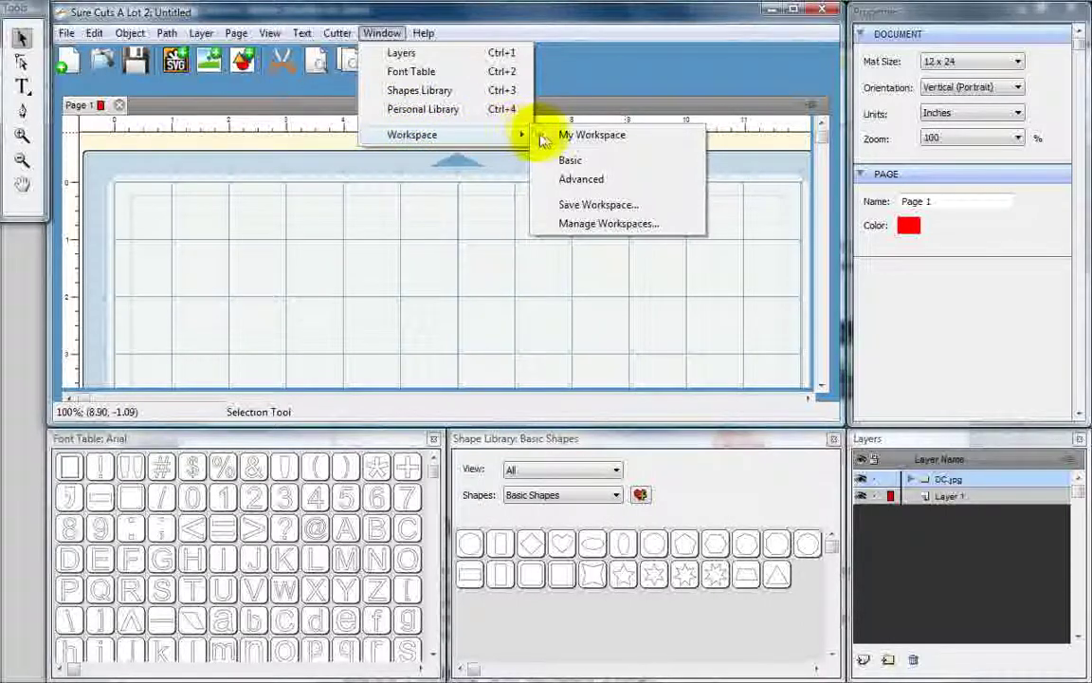
pyautogui.click(569, 87)
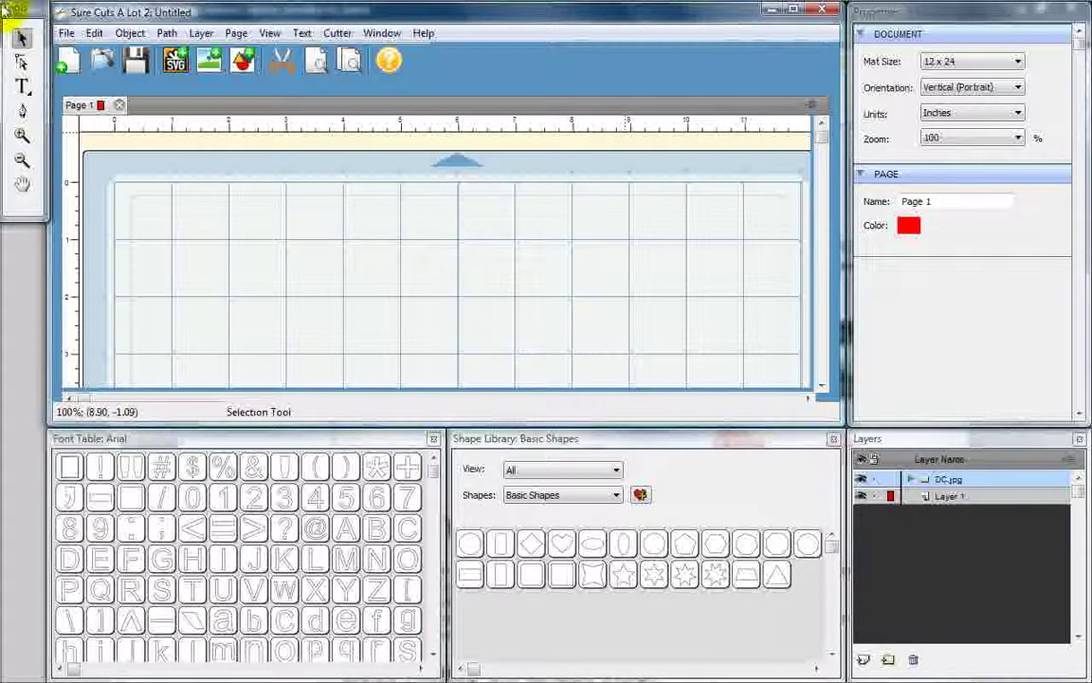
# Float the tools palette, widen the main window, and move and shorten the Font Table panel
pyautogui.moveTo(15, 9); pyautogui.dragTo(462, 376)
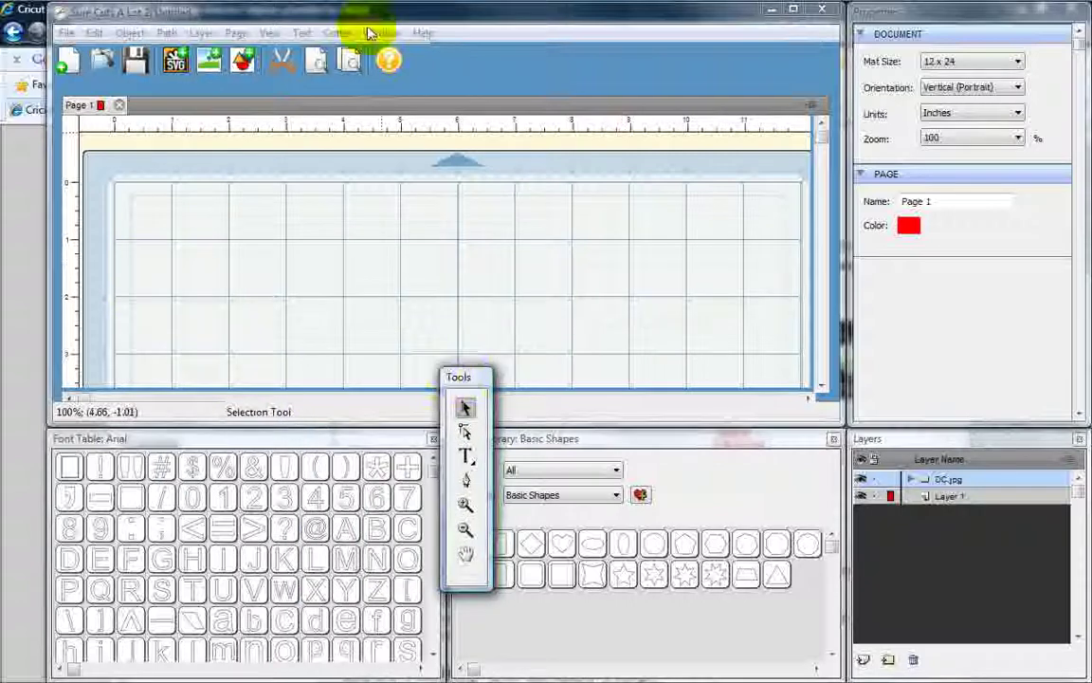
pyautogui.moveTo(360, 19); pyautogui.dragTo(313, 20)
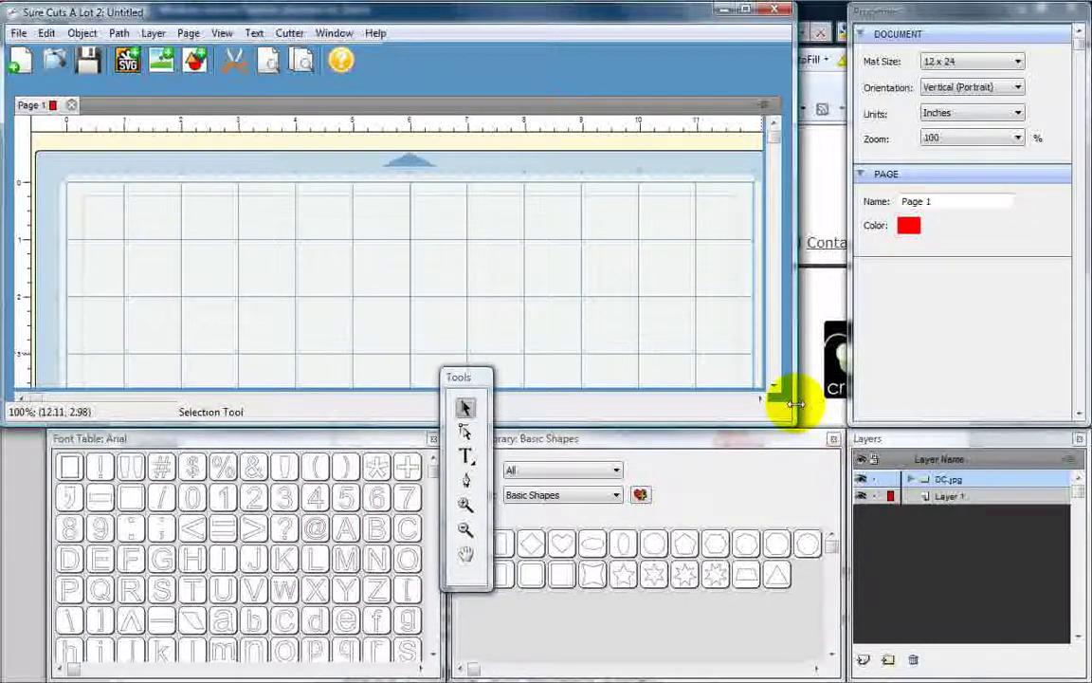
pyautogui.moveTo(793, 402); pyautogui.dragTo(841, 388)
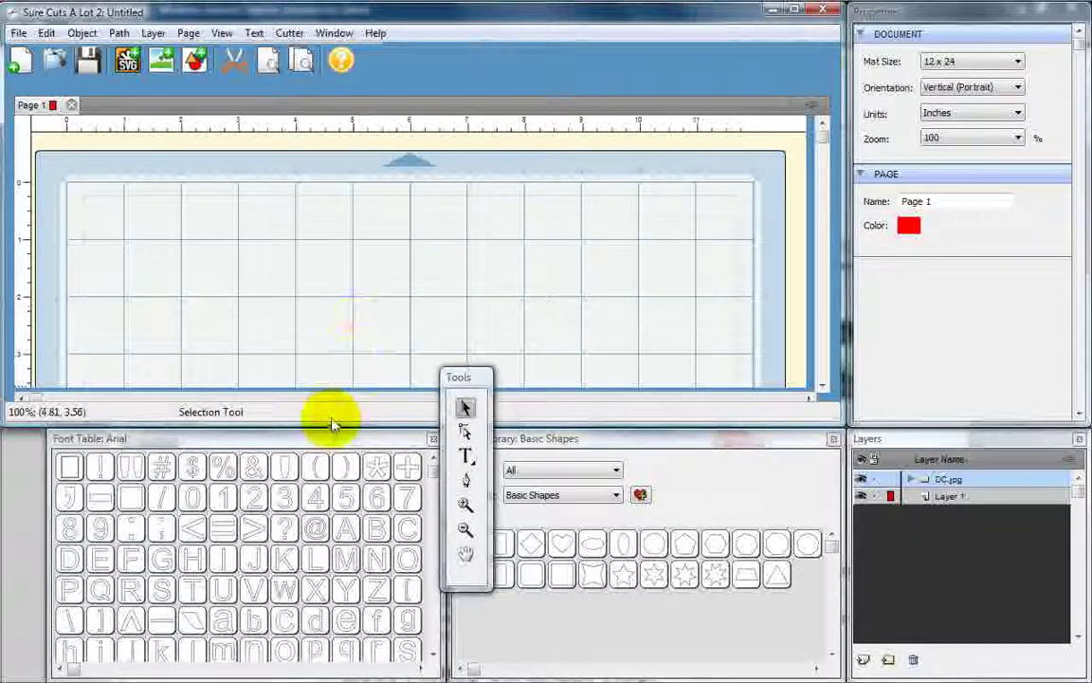
pyautogui.moveTo(325, 436); pyautogui.dragTo(281, 442)
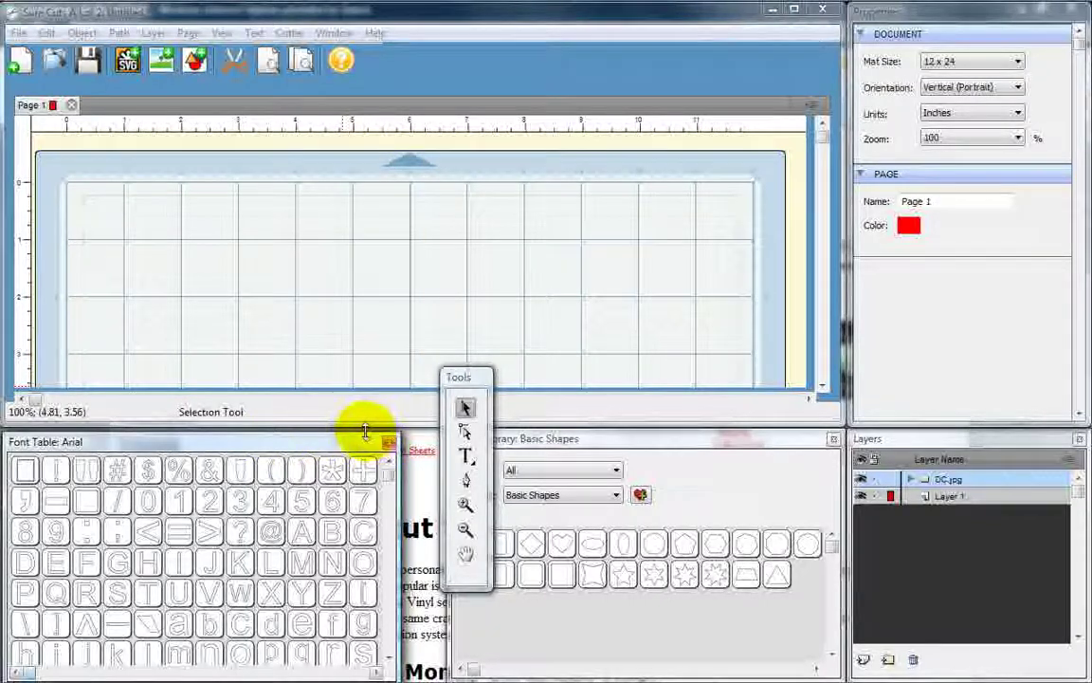
pyautogui.moveTo(364, 435); pyautogui.dragTo(365, 569)
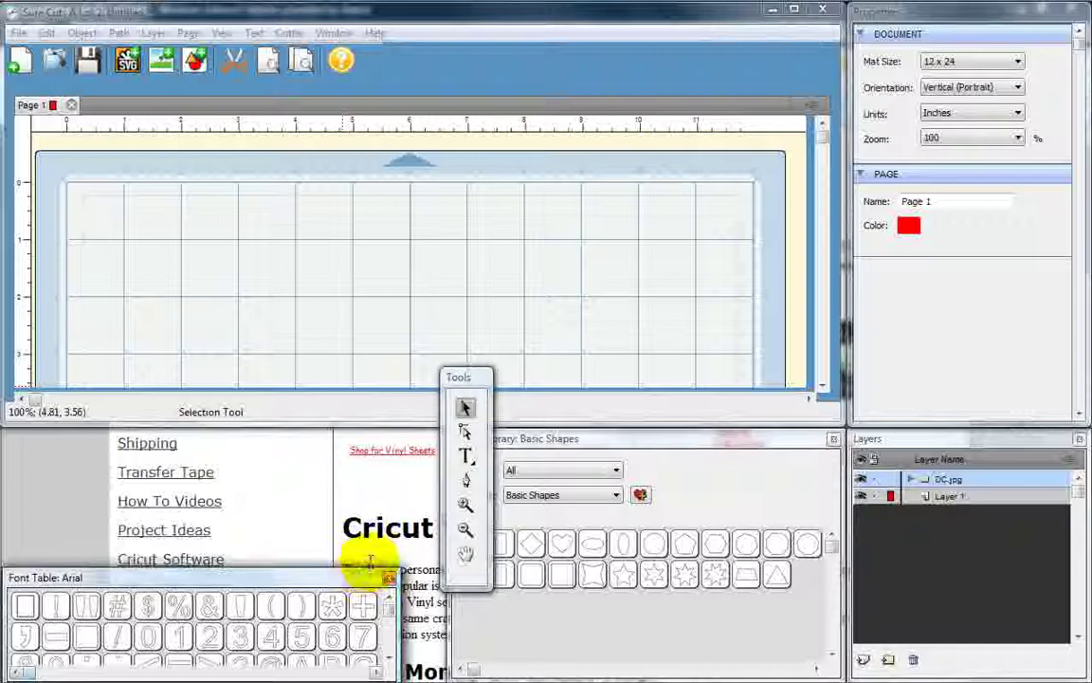
# Move and widen the Shape Library, dock the tools beside Layers, and make the mat view taller
pyautogui.moveTo(576, 446); pyautogui.dragTo(525, 562)
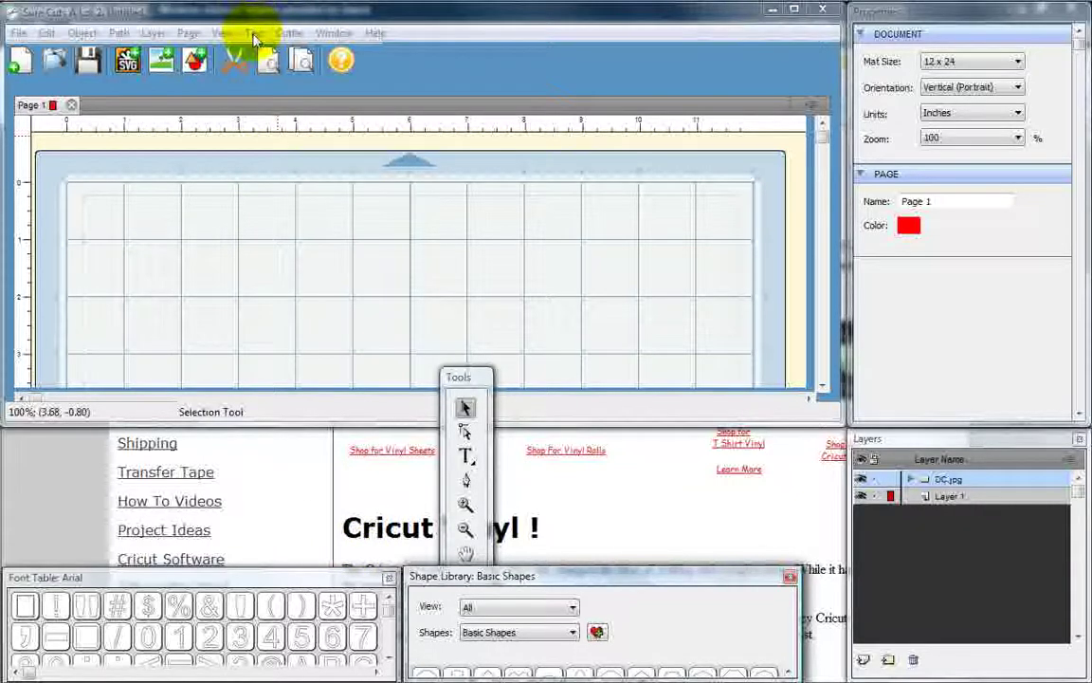
pyautogui.moveTo(458, 374); pyautogui.dragTo(935, 469)
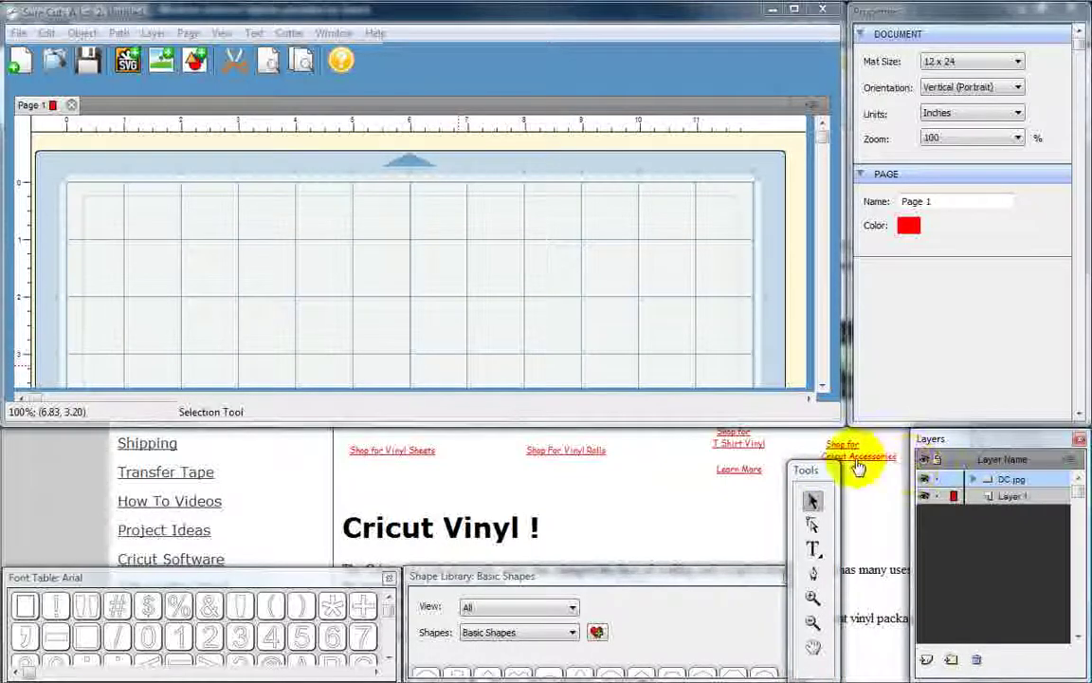
pyautogui.moveTo(811, 470); pyautogui.dragTo(885, 445)
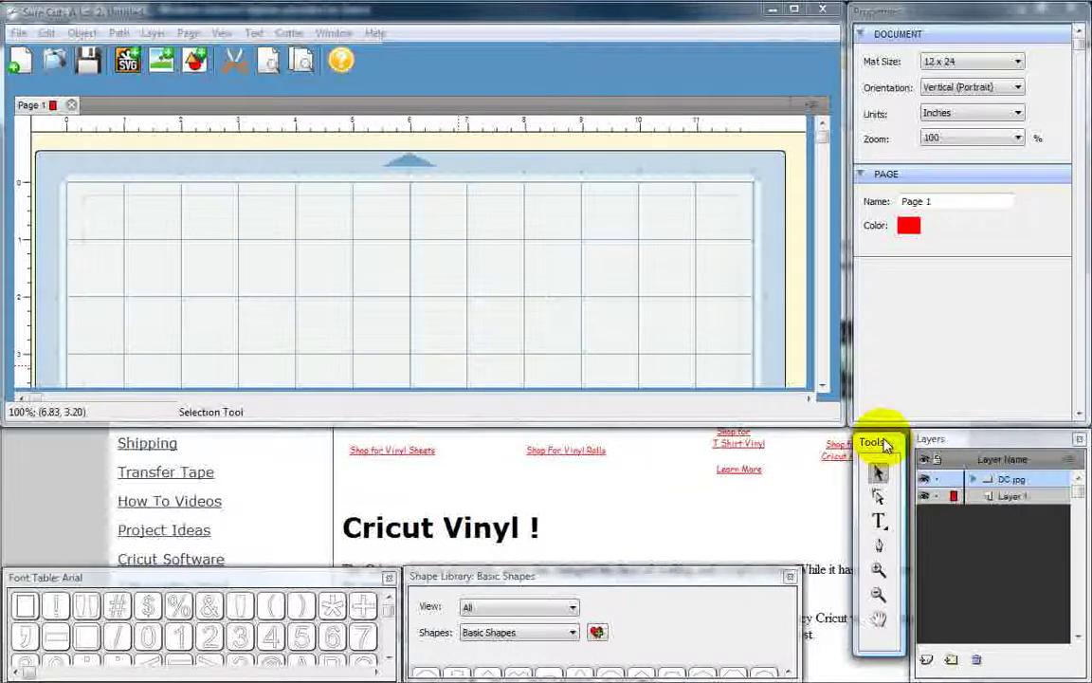
pyautogui.moveTo(803, 632); pyautogui.dragTo(847, 635)
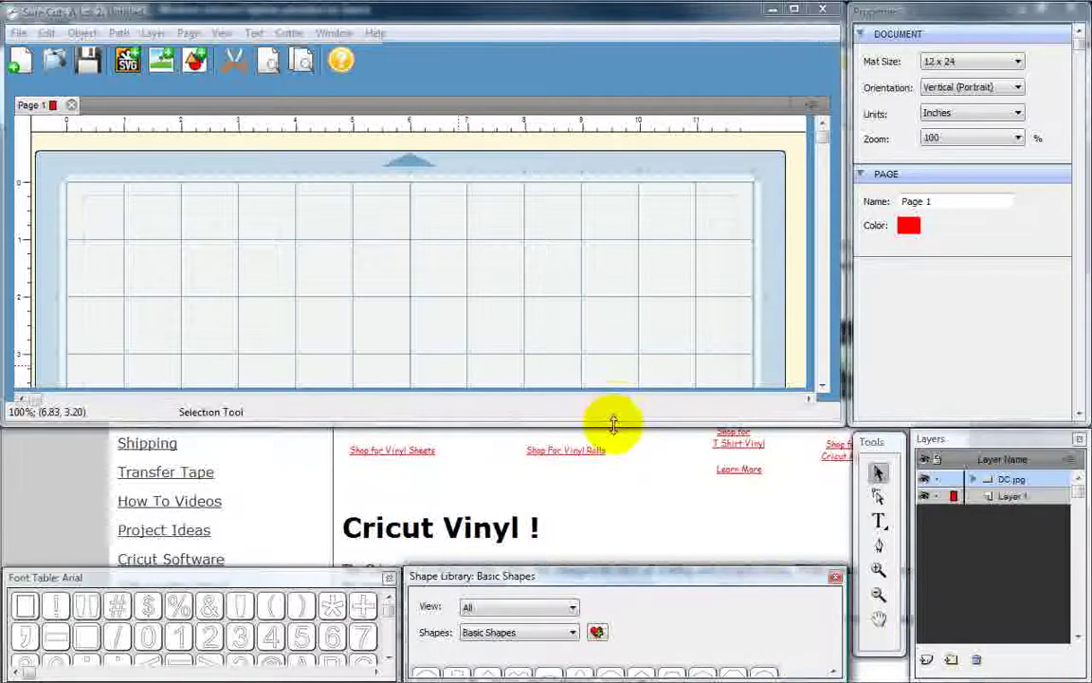
pyautogui.moveTo(616, 423); pyautogui.dragTo(603, 560)
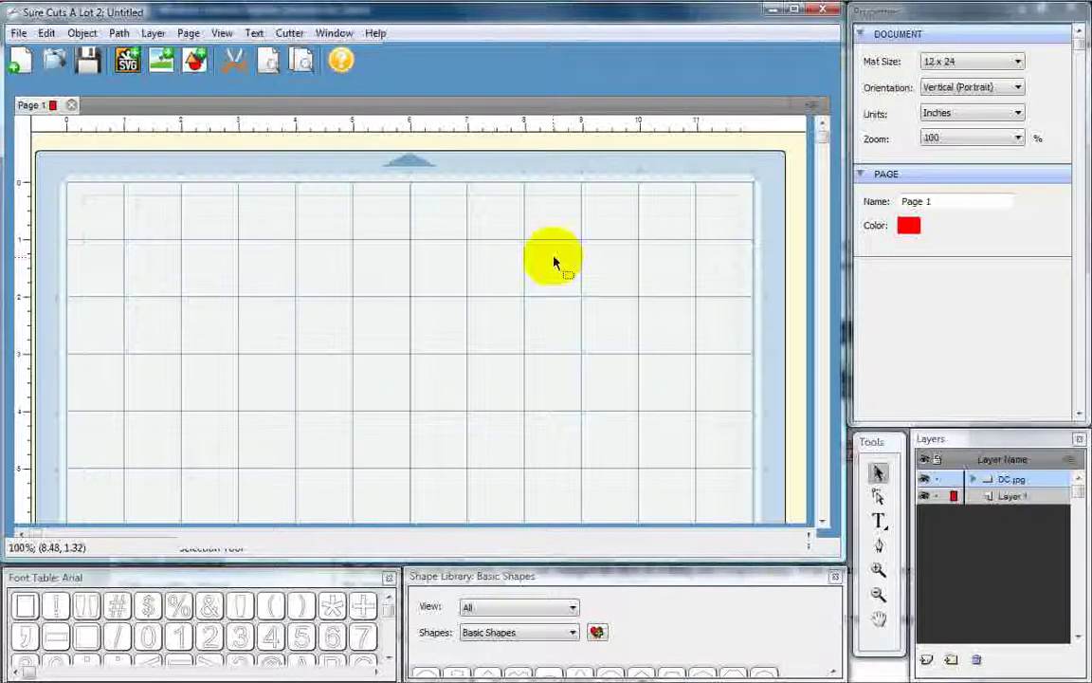
# Save the current panel arrangement under Window > Workspace as 'My Workspace 1'
pyautogui.click(334, 34)
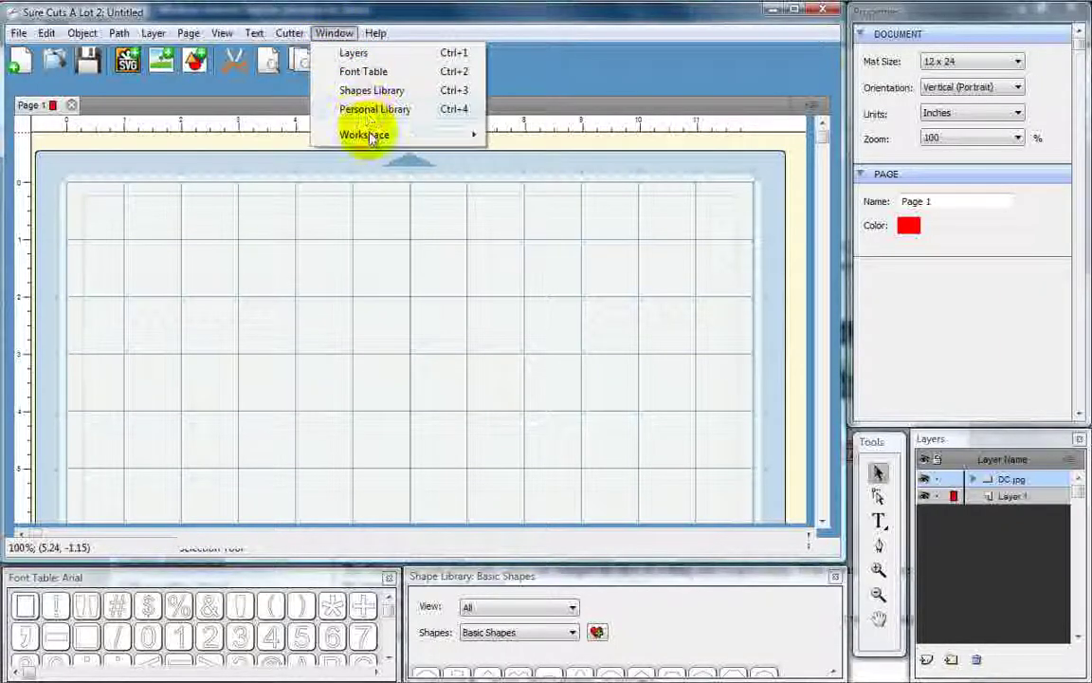
pyautogui.moveTo(370, 138)
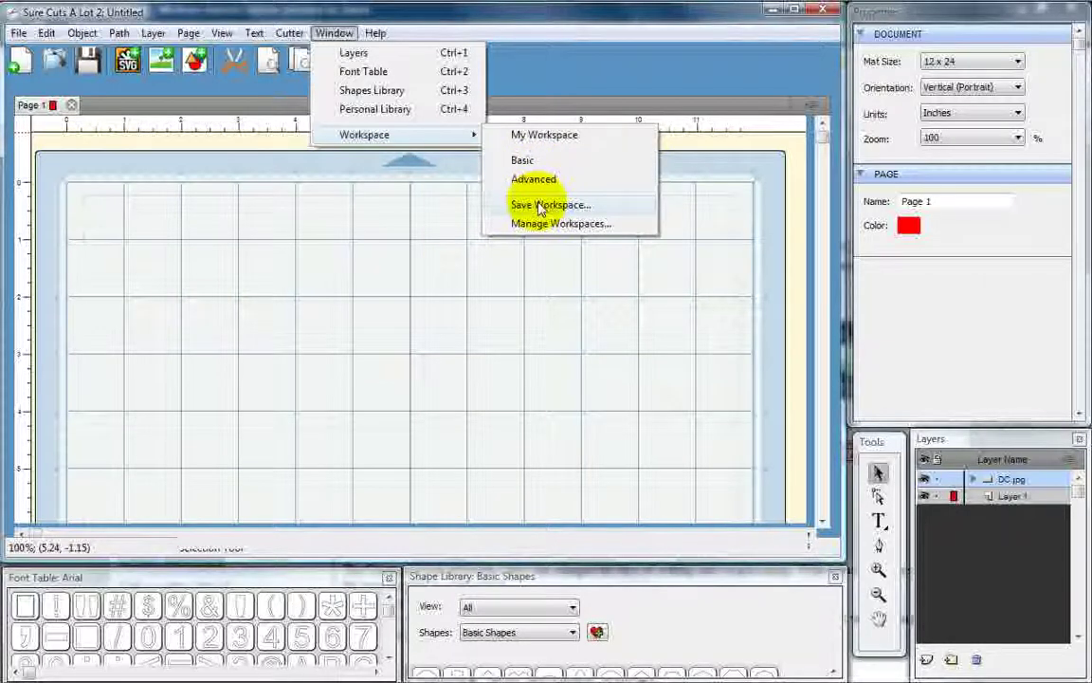
pyautogui.click(541, 206)
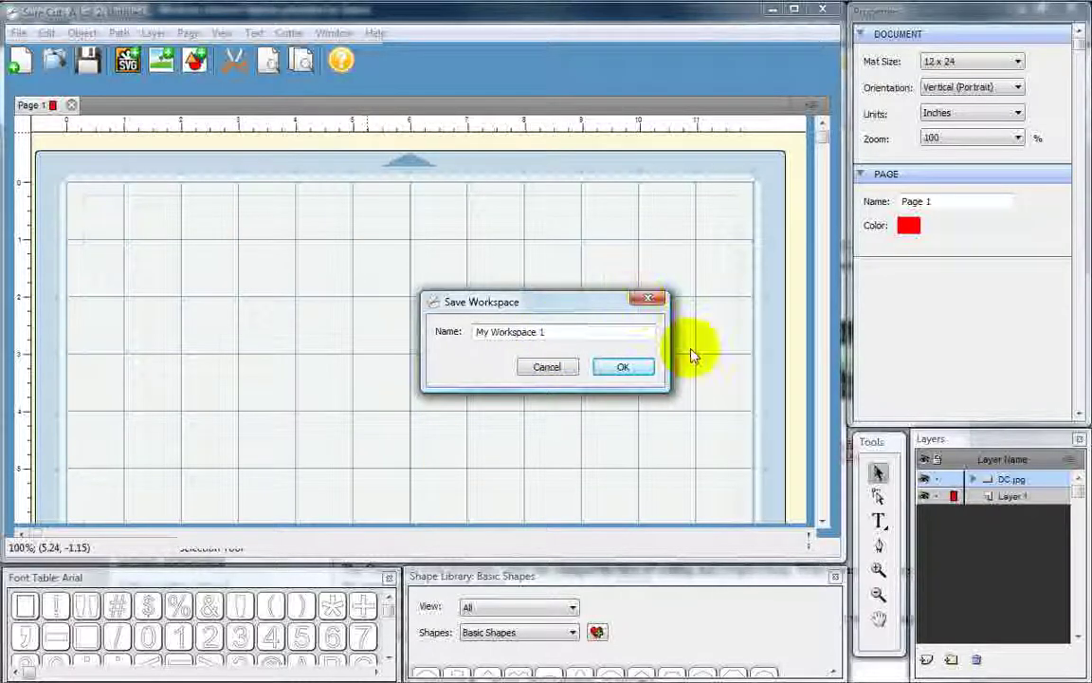
pyautogui.click(623, 368)
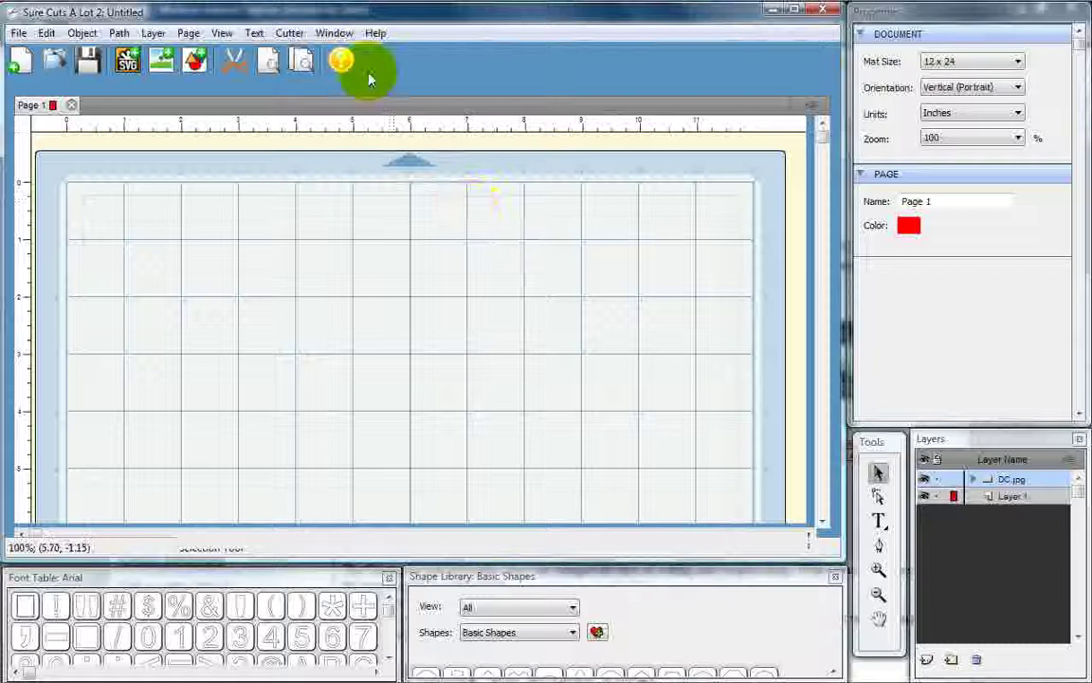
# Apply the saved My Workspace 1 layout
pyautogui.click(334, 34)
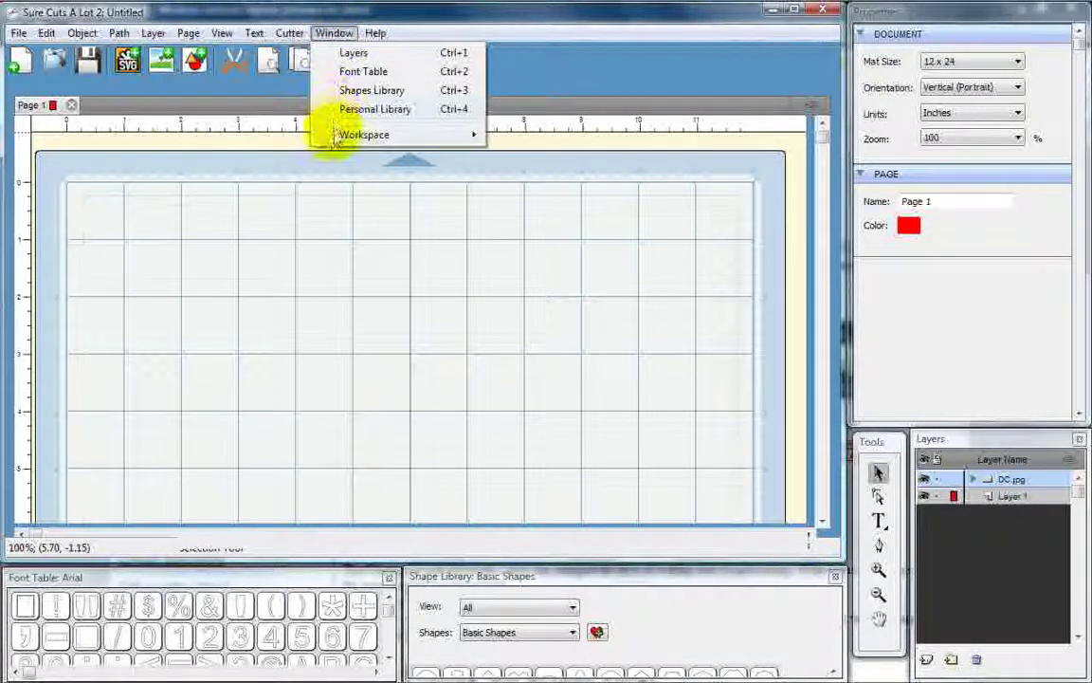
pyautogui.moveTo(334, 135)
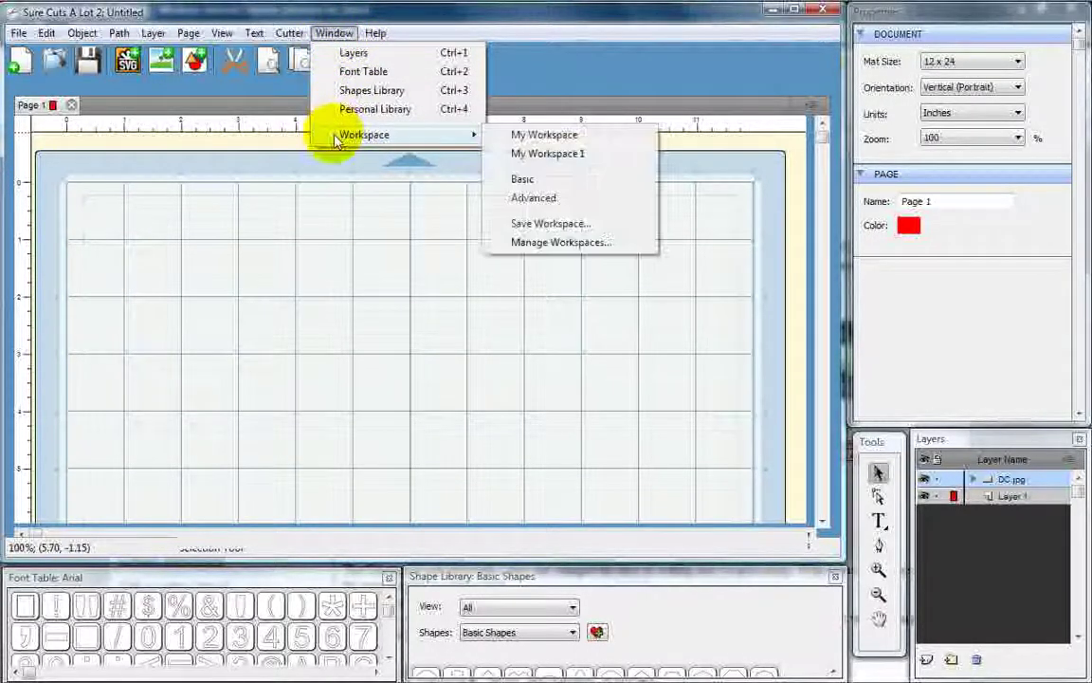
pyautogui.click(528, 156)
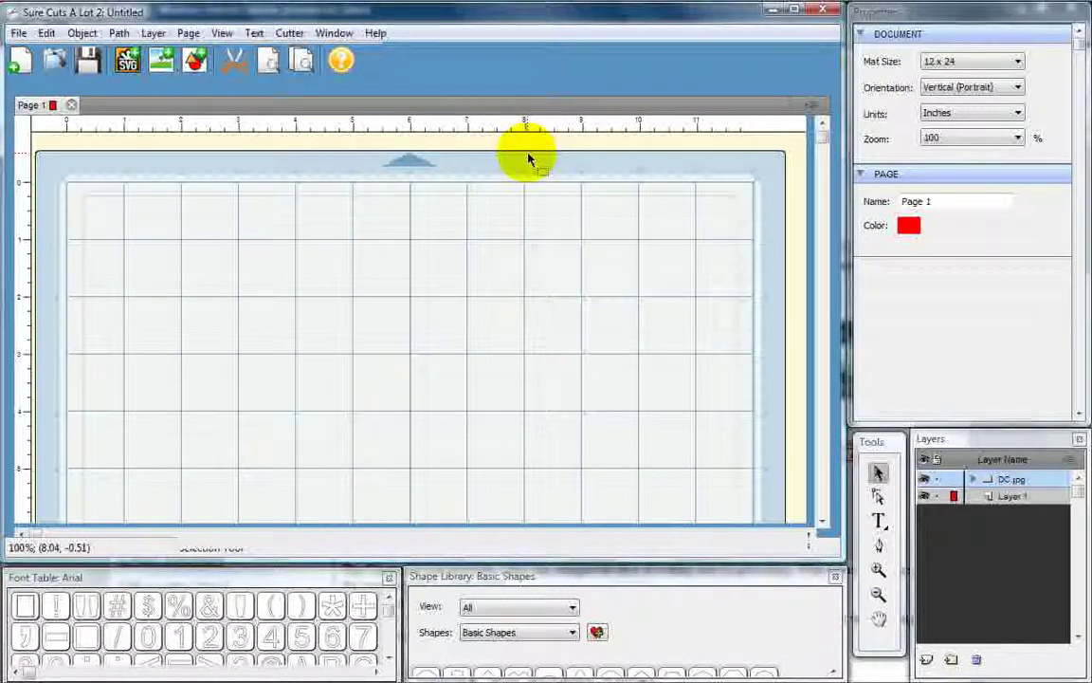
# Switch the workspace to the Basic layout
pyautogui.click(340, 38)
pyautogui.moveTo(373, 142)
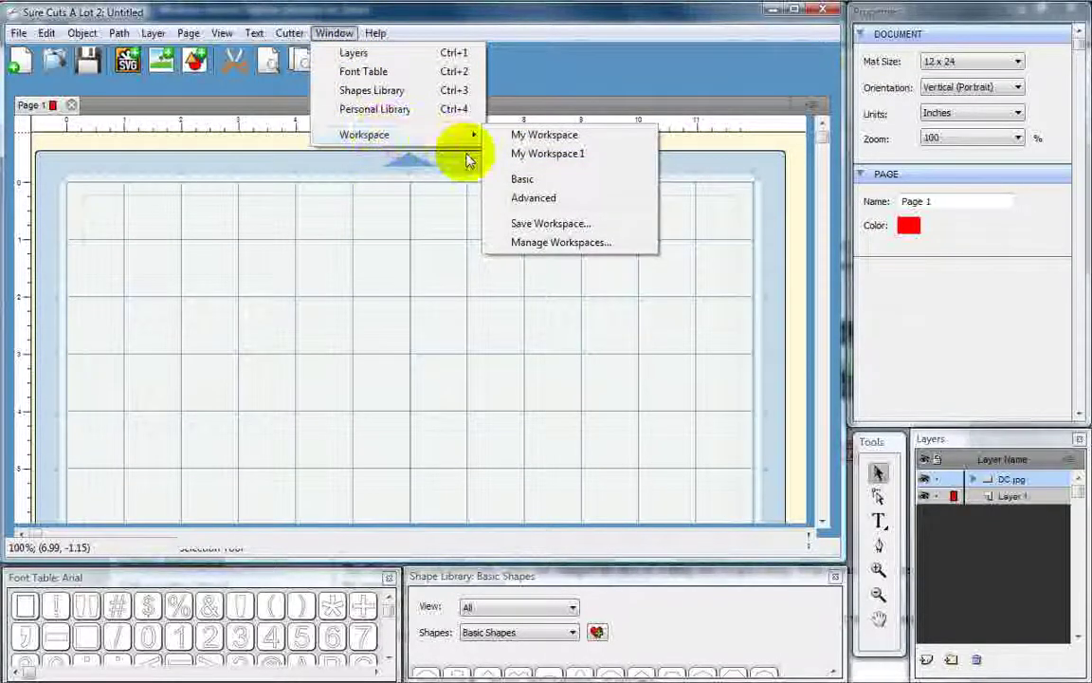
pyautogui.click(524, 181)
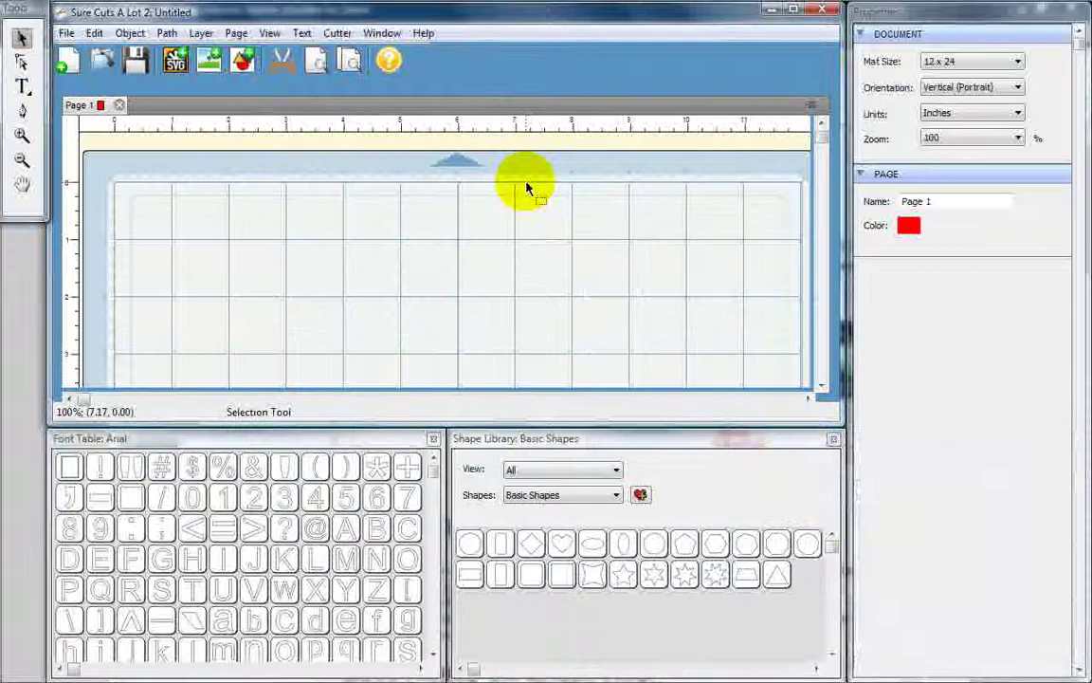
# Switch the workspace to the Advanced layout
pyautogui.click(370, 36)
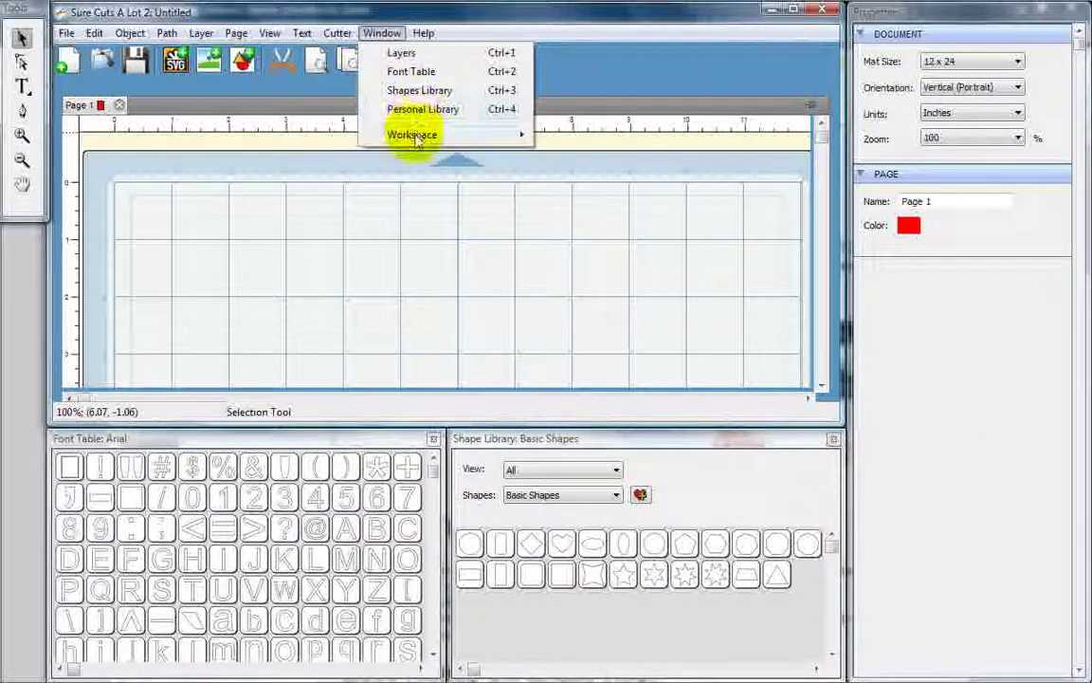
pyautogui.moveTo(417, 135)
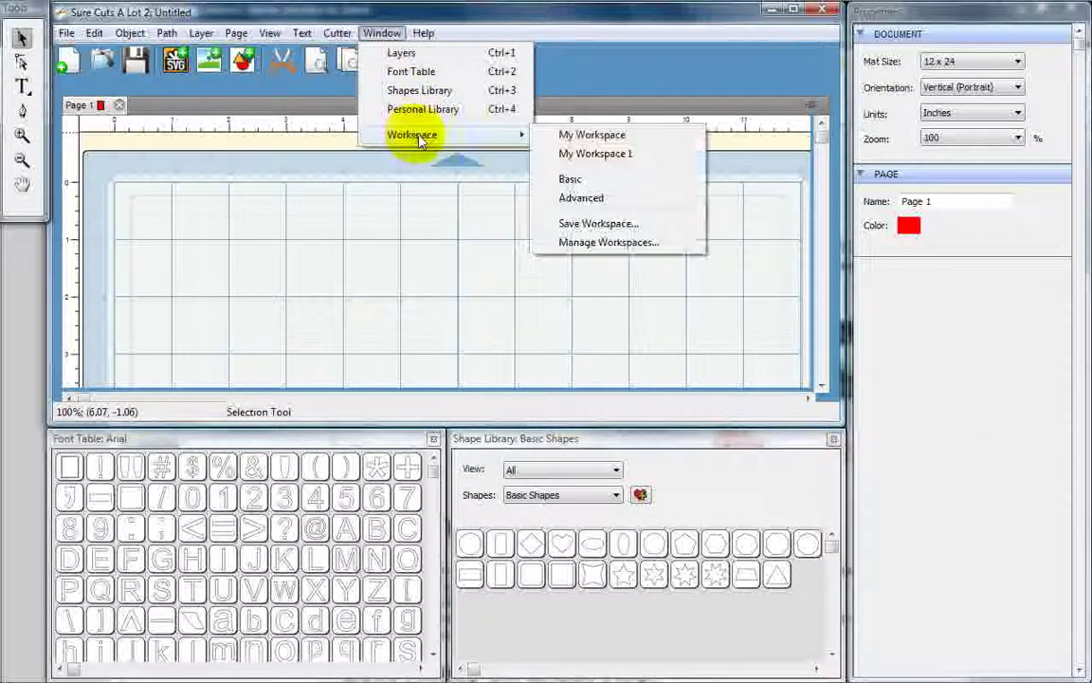
pyautogui.click(572, 199)
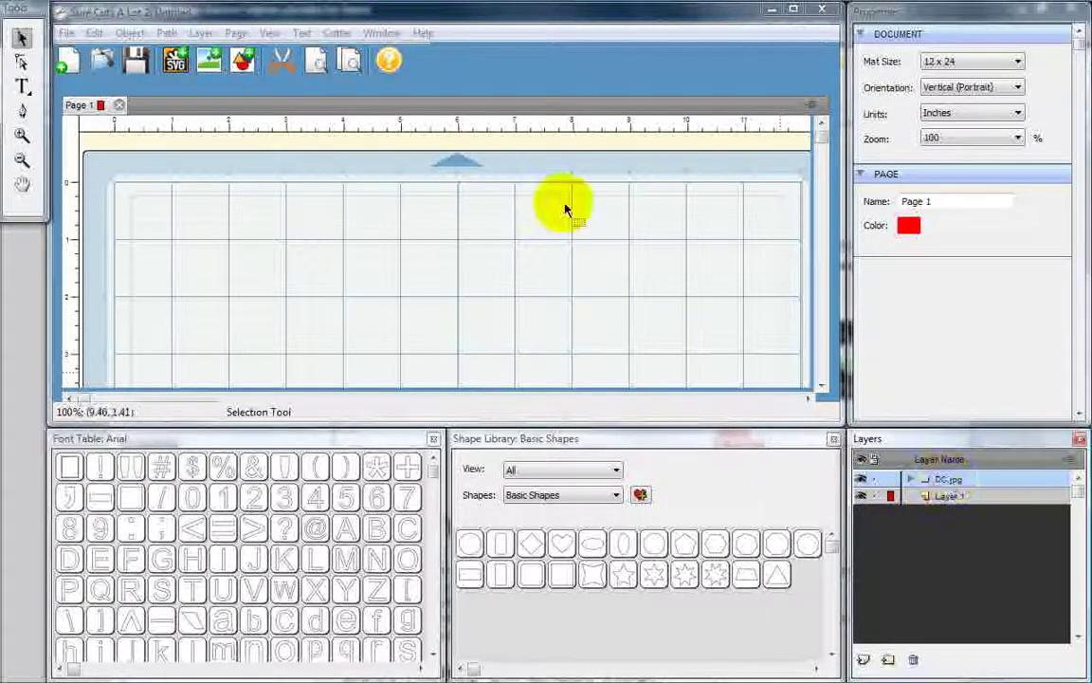
# Restore the saved My Workspace 1 layout, then bring up the File menu
pyautogui.click(377, 35)
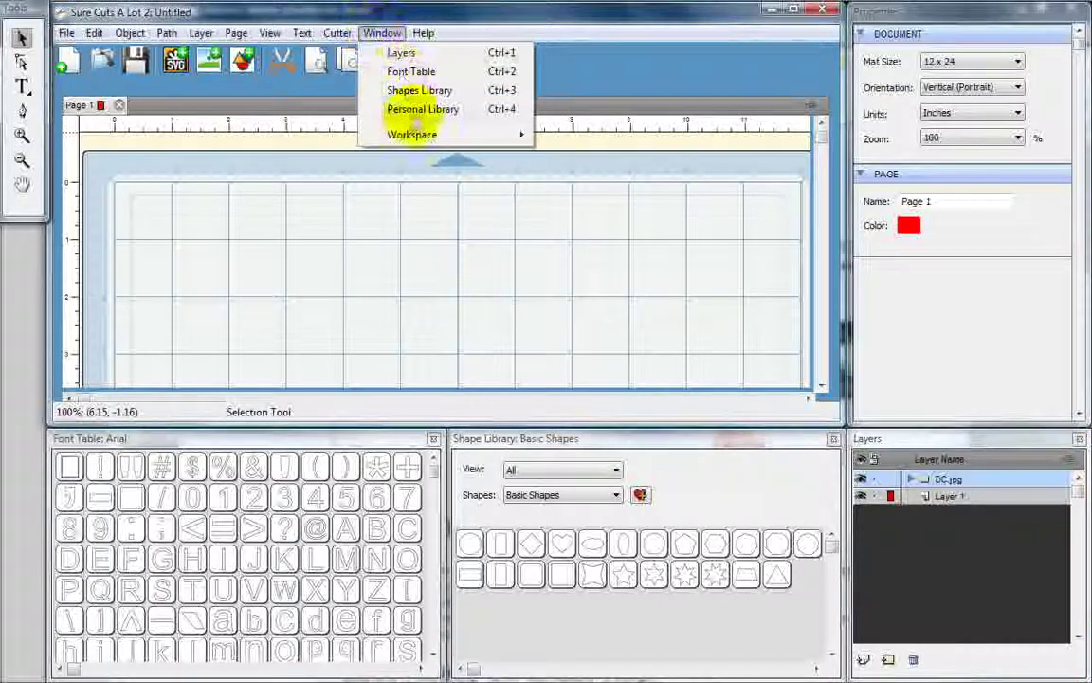
pyautogui.moveTo(463, 142)
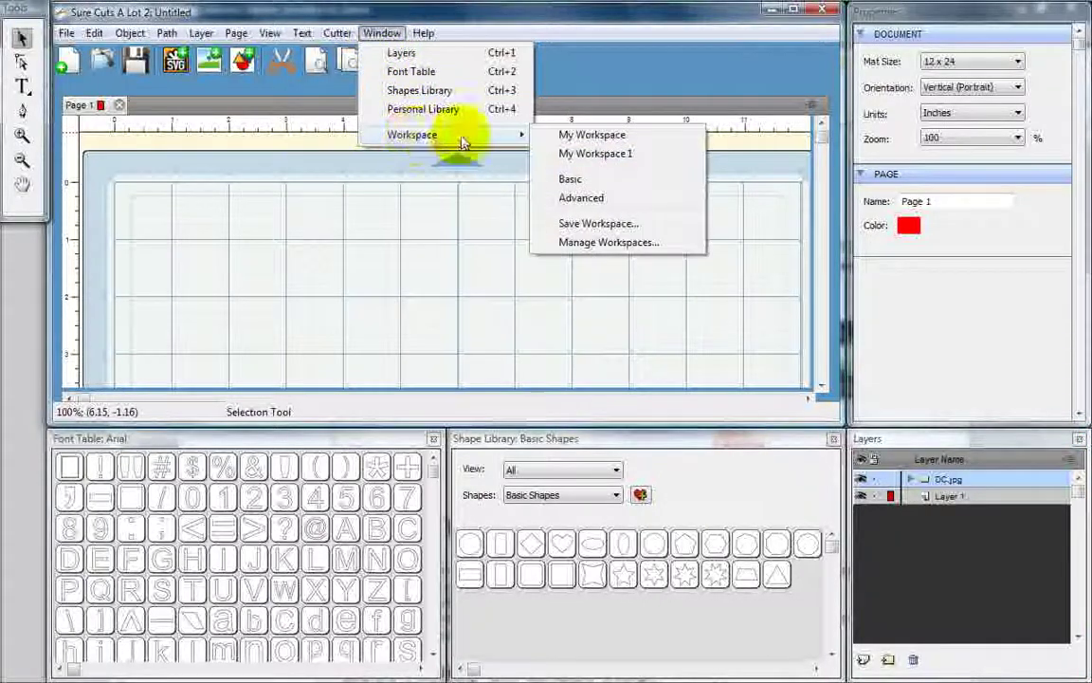
pyautogui.click(567, 156)
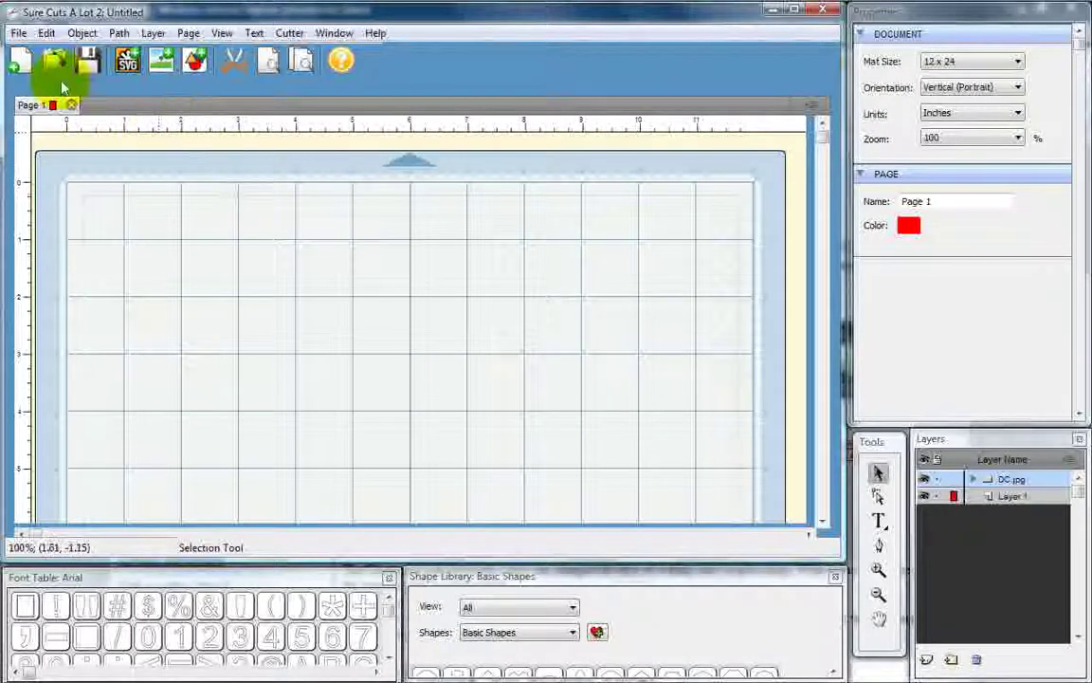
pyautogui.click(19, 34)
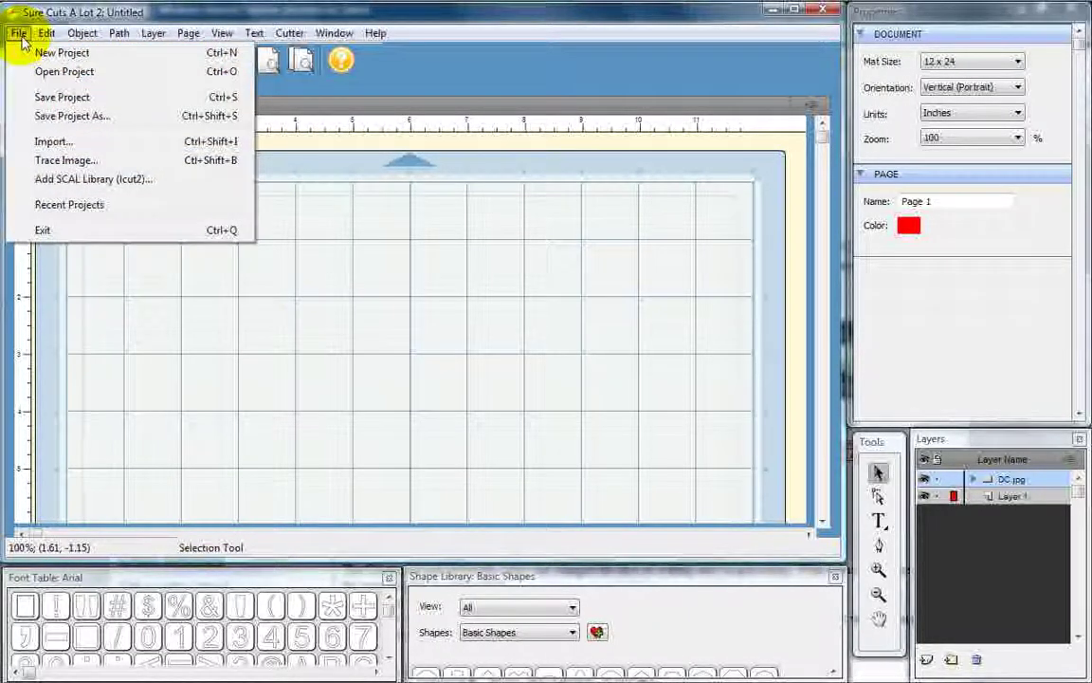